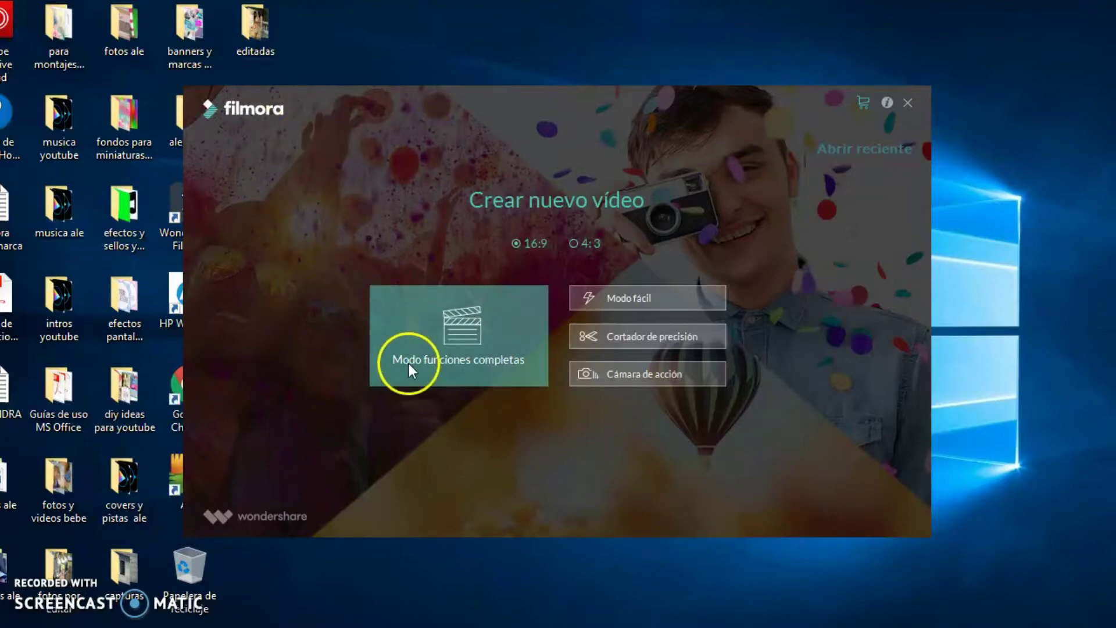
Step: Start a new 16:9 video project in the full-features mode
click(477, 340)
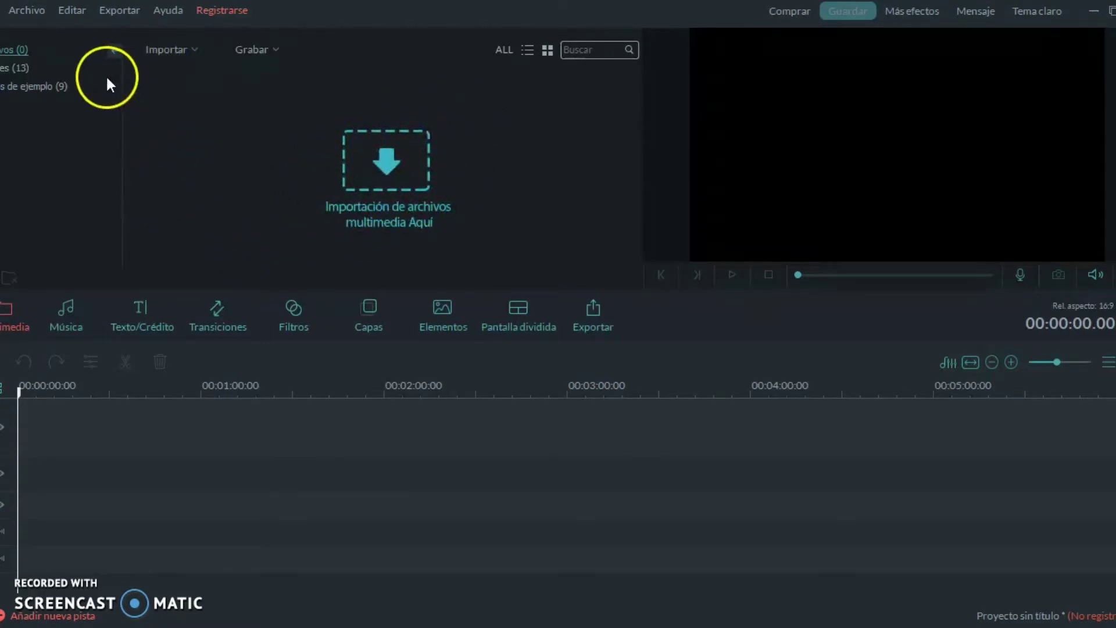
Step: Examine the media import dialog and the recording options for webcam, PC screen and voice-over, without importing anything
double_click(239, 224)
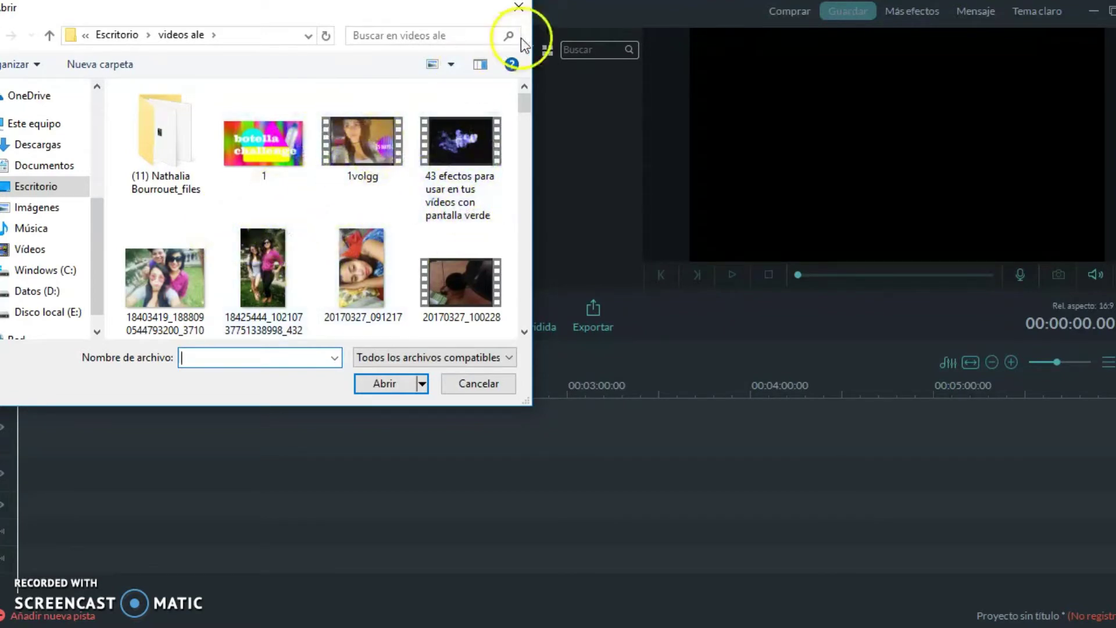
click(518, 7)
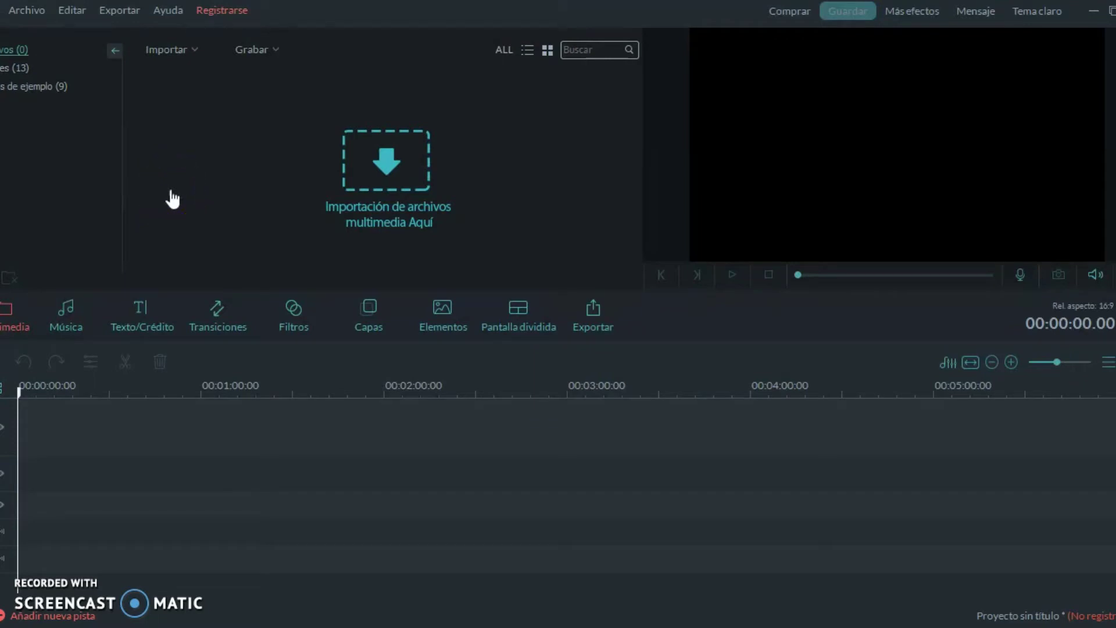
click(256, 63)
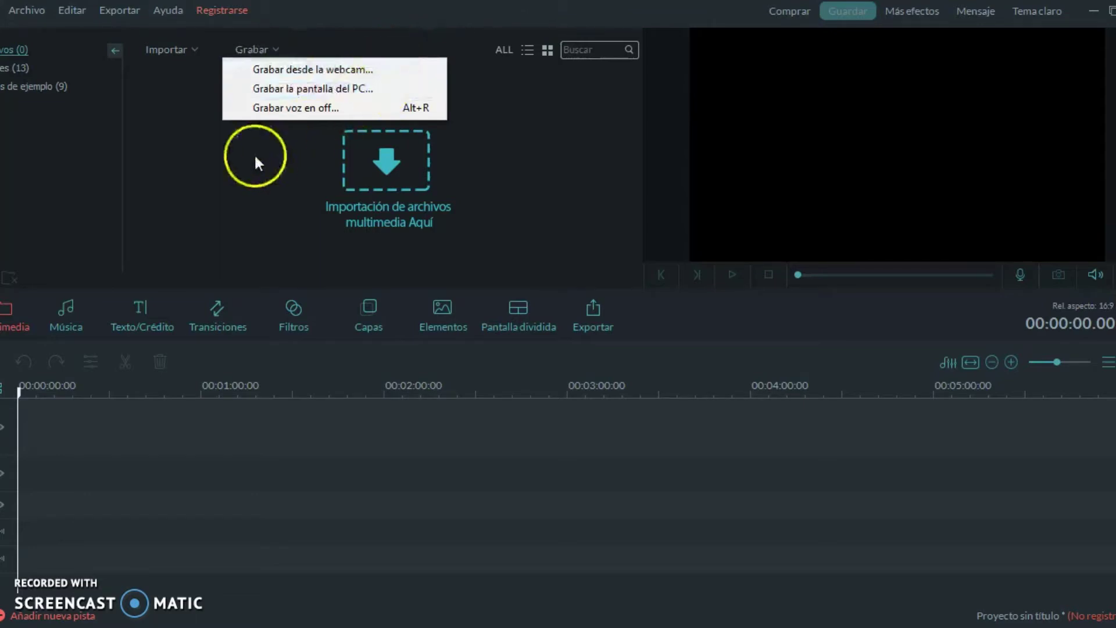
click(237, 168)
click(237, 168)
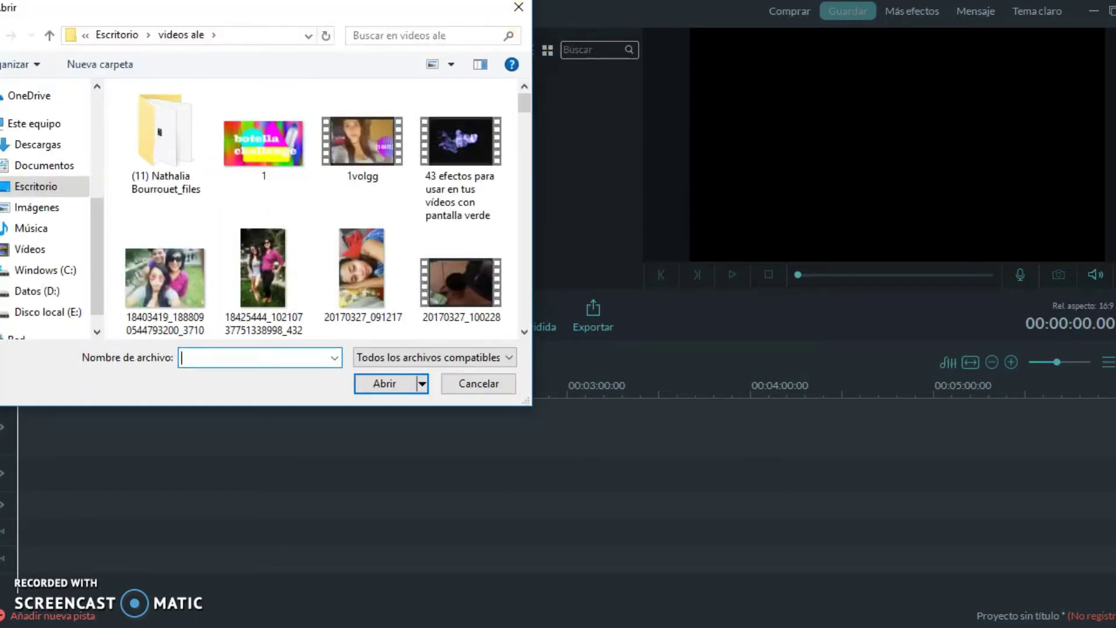
click(523, 7)
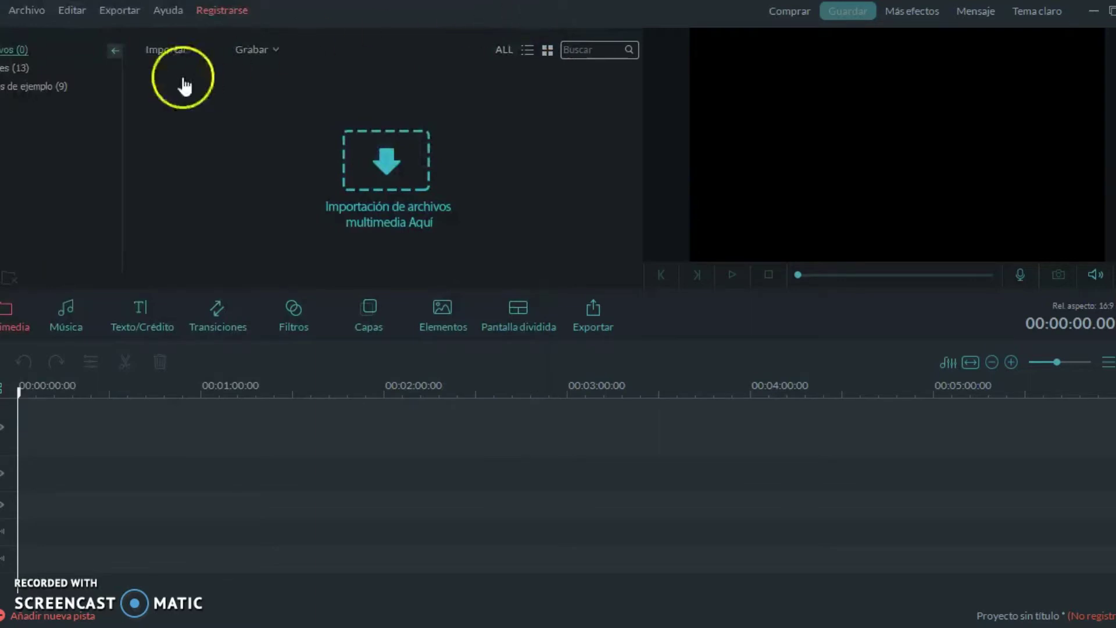
Step: Browse the built-in music library from the first track down to the last entries
click(58, 320)
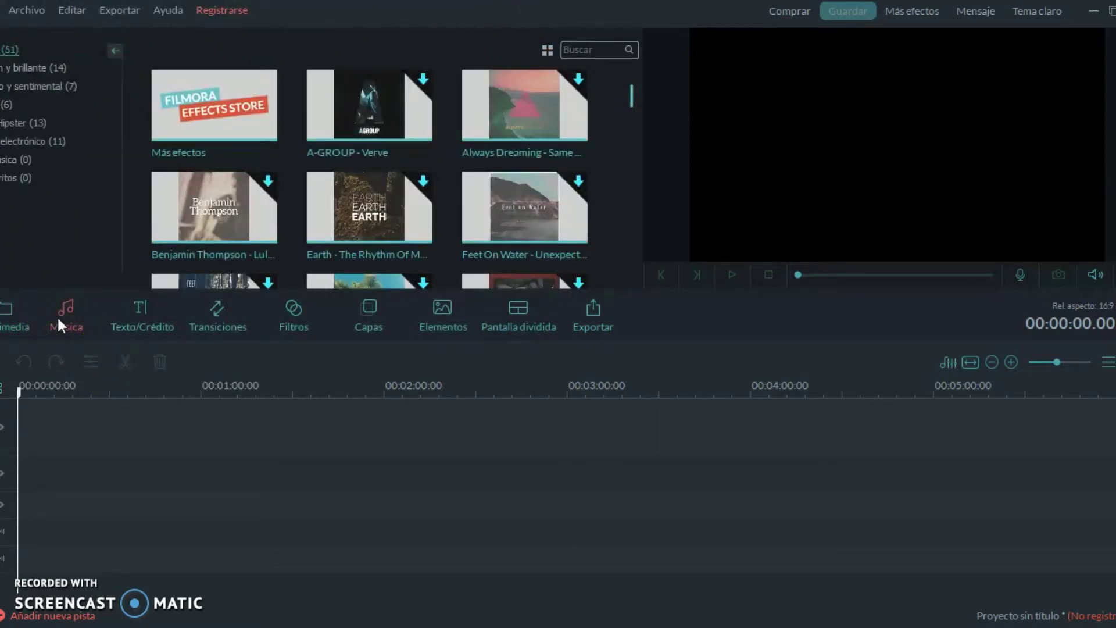
click(644, 103)
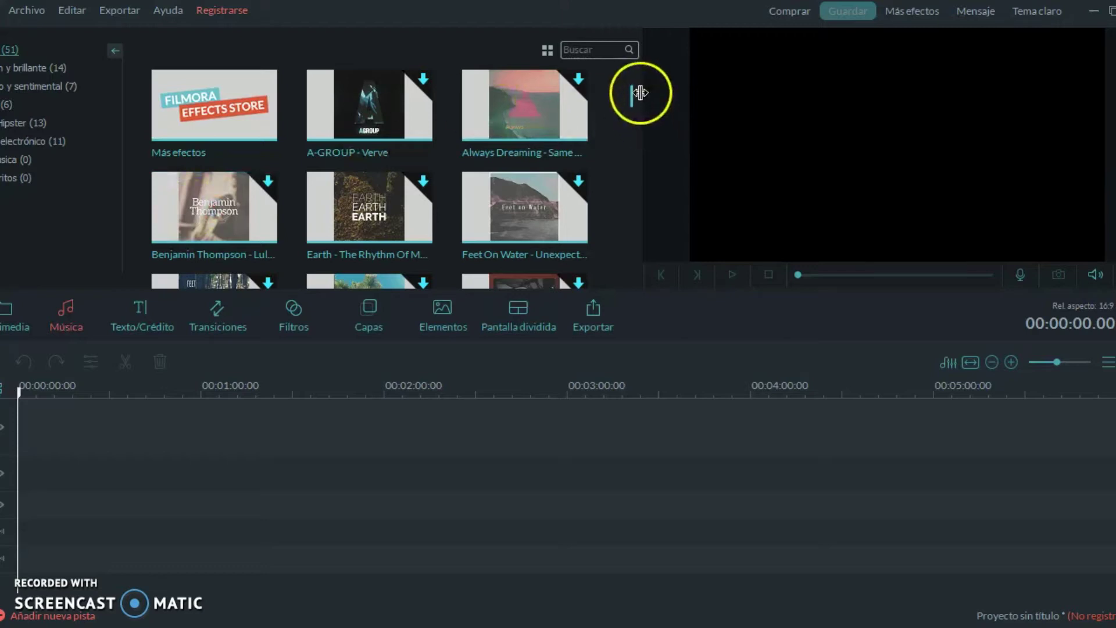
drag(639, 93, 631, 282)
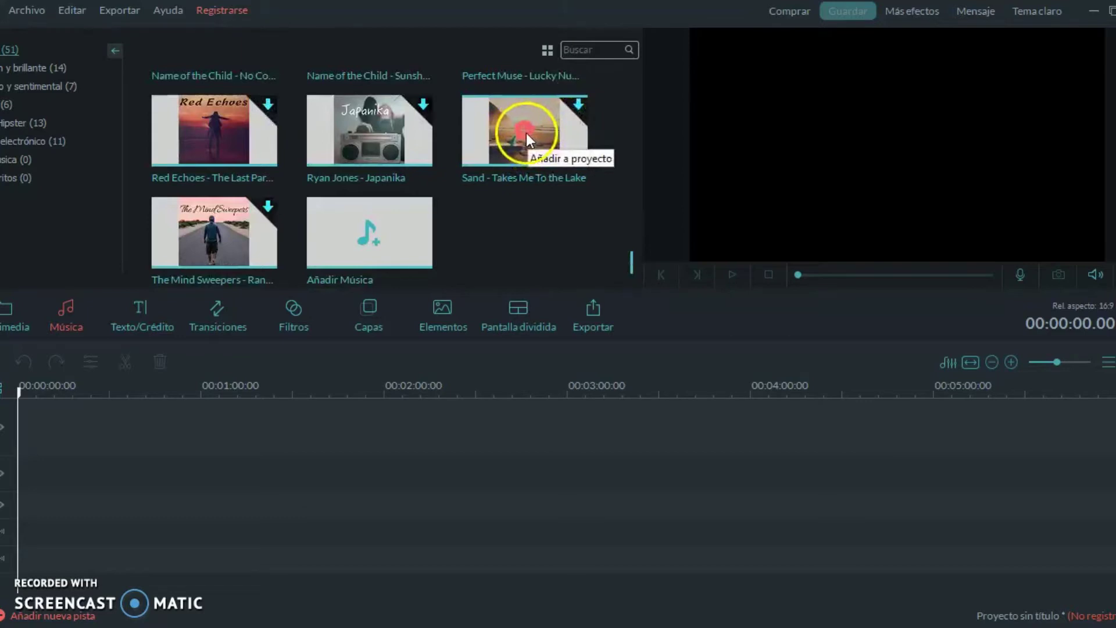
drag(633, 264, 613, 82)
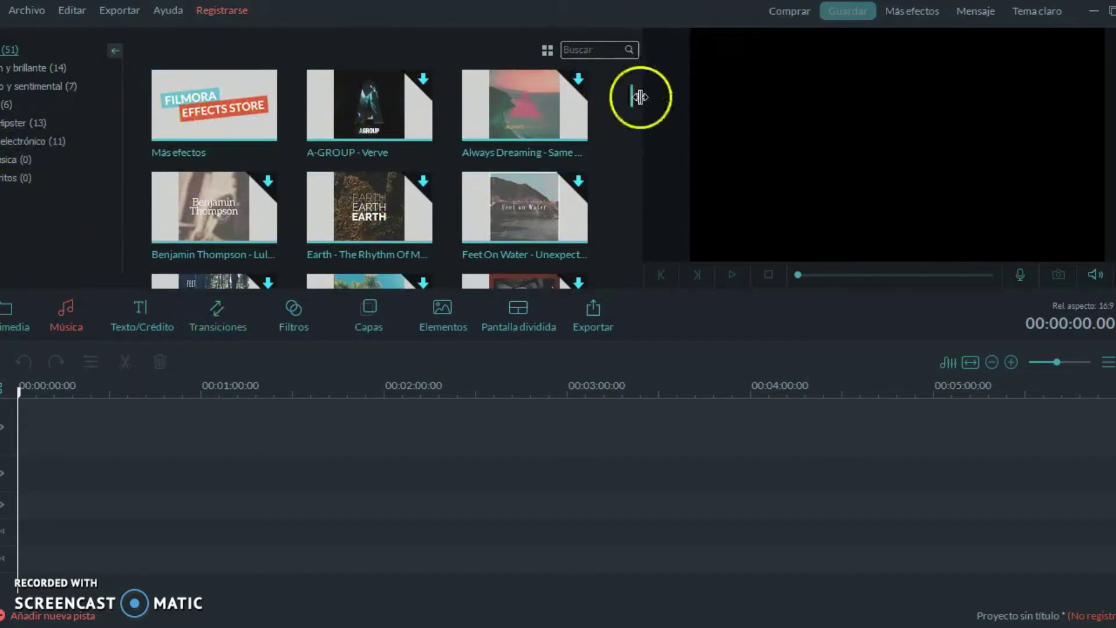
drag(632, 95, 643, 311)
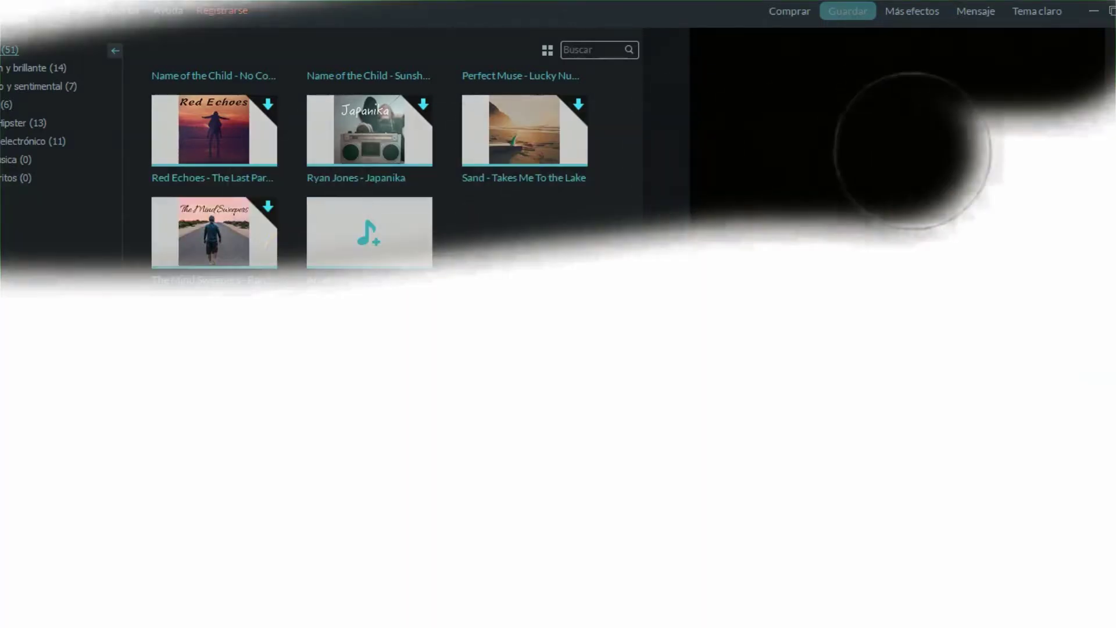
Step: Open the text and credits library and preview the Opener 1 and Opener 2 title animations
click(131, 332)
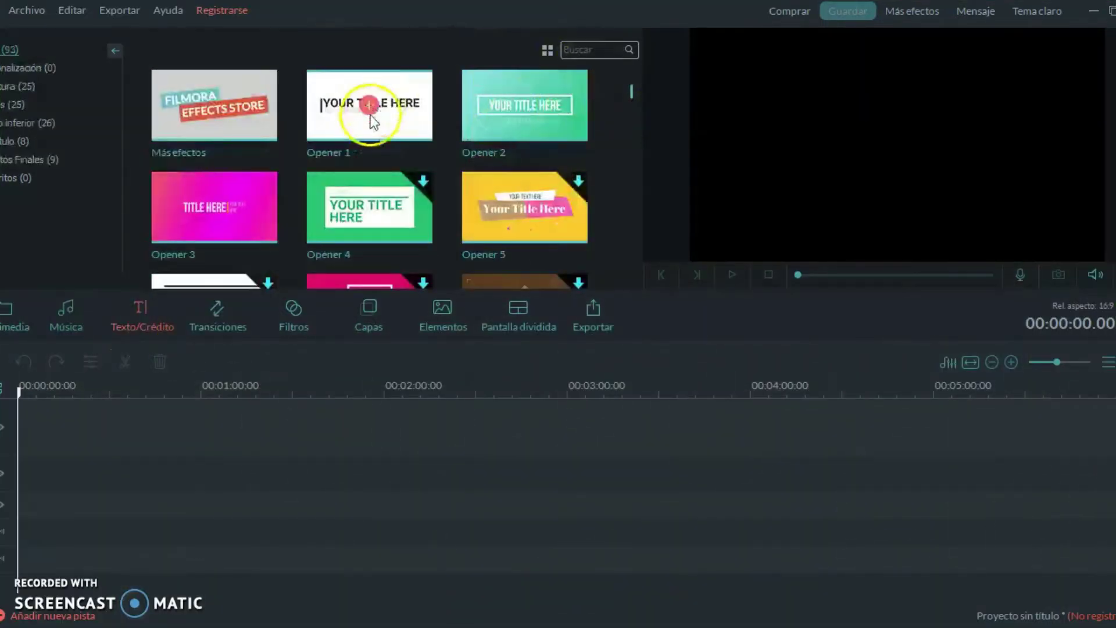
click(345, 126)
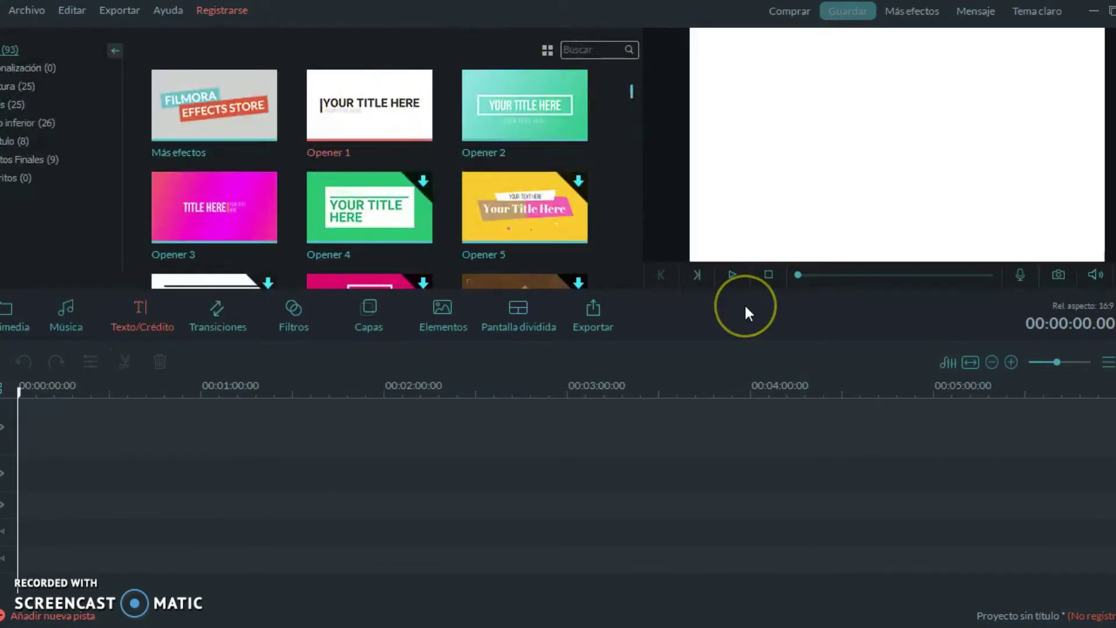
click(732, 275)
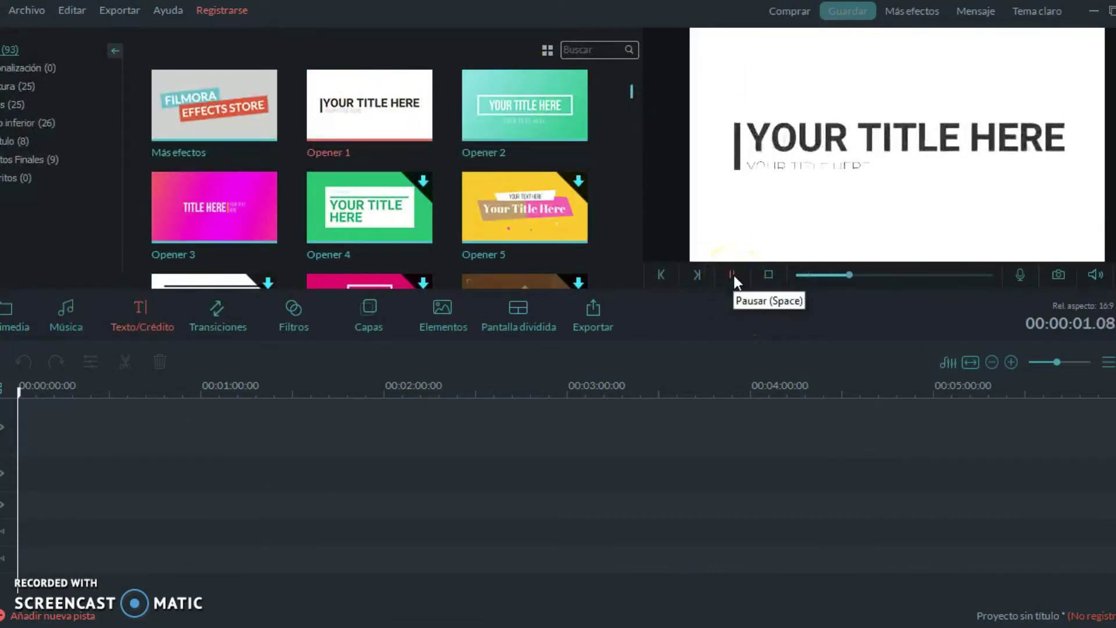
click(491, 134)
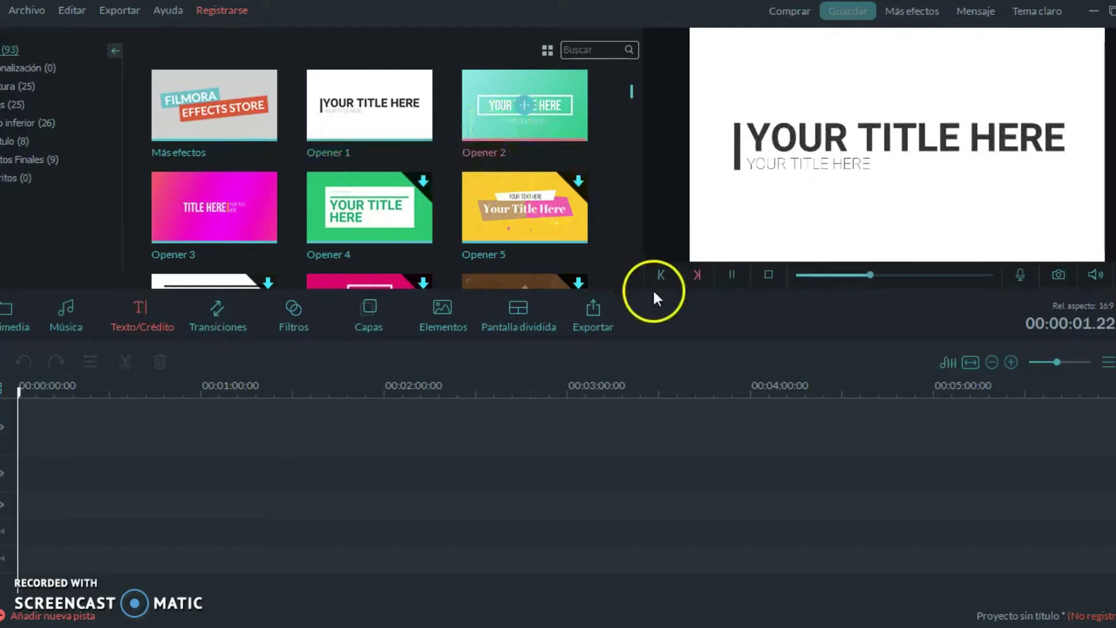
click(472, 204)
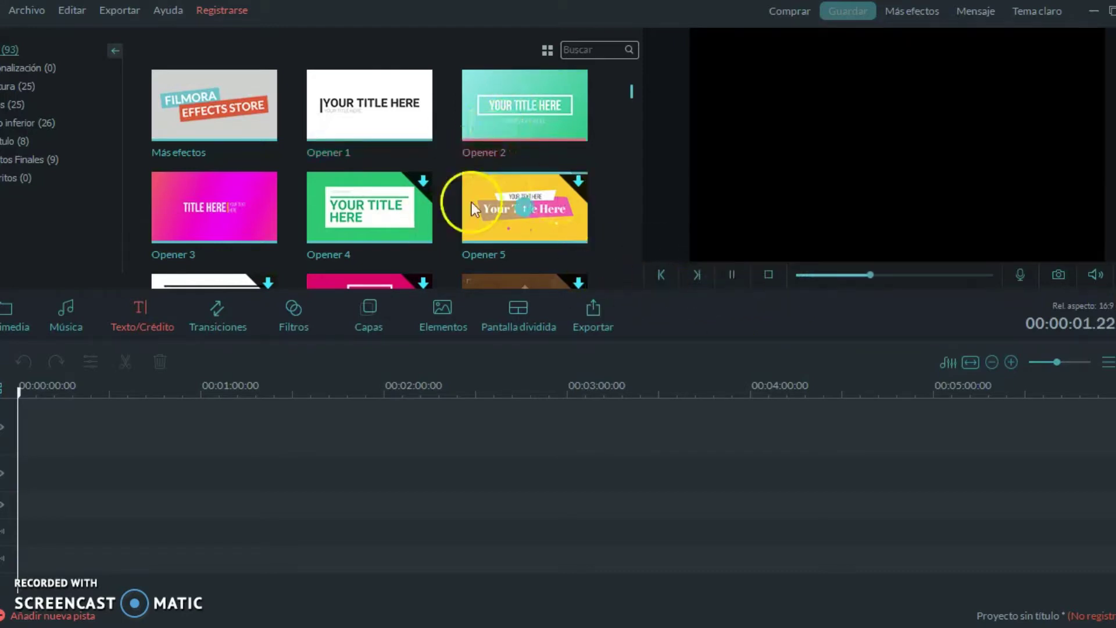
click(734, 275)
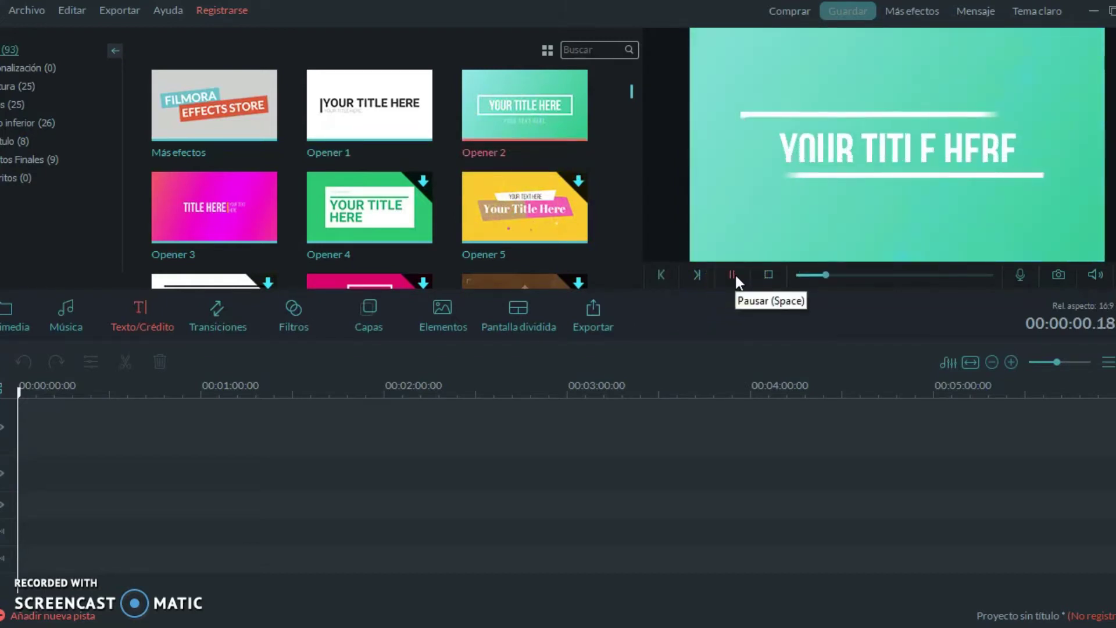
click(733, 275)
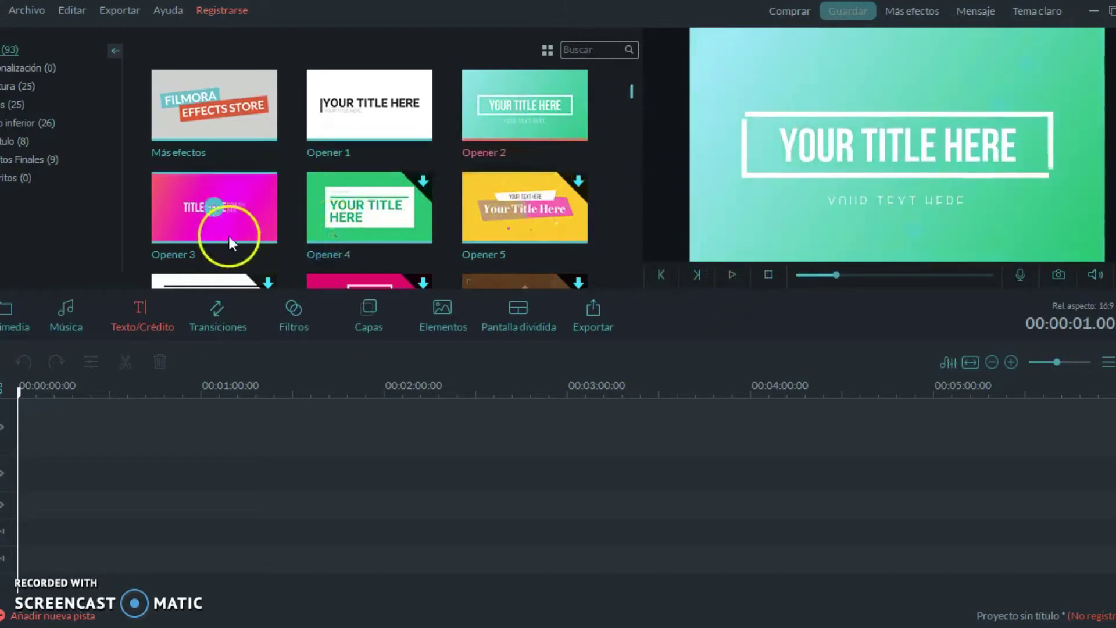
Step: Preview the Opener 19 title animation further down the title library
drag(632, 89, 630, 120)
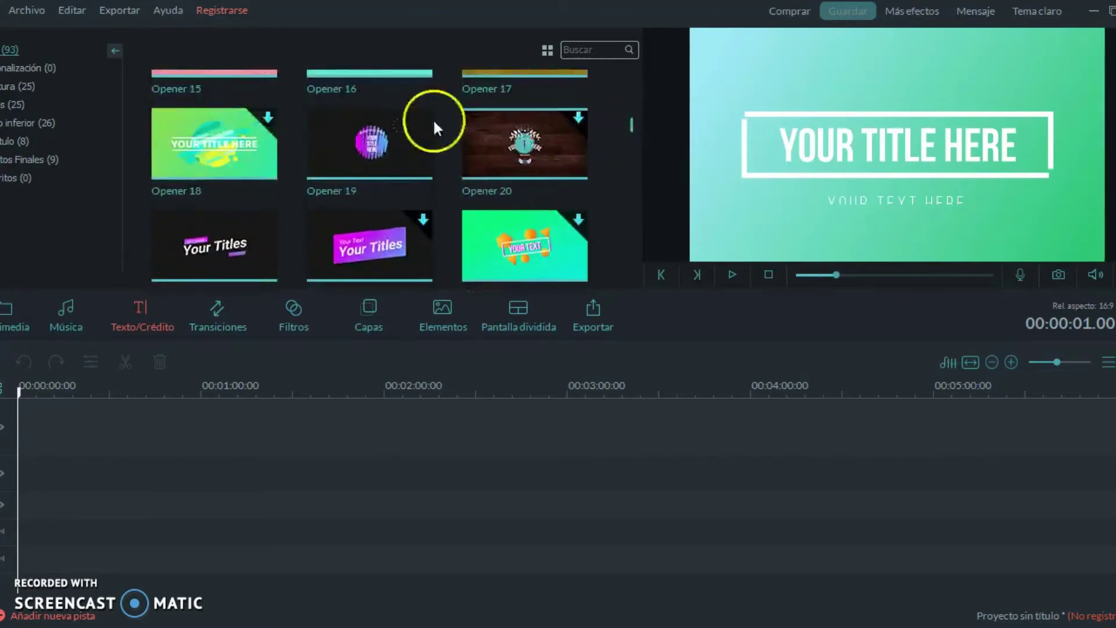
click(338, 138)
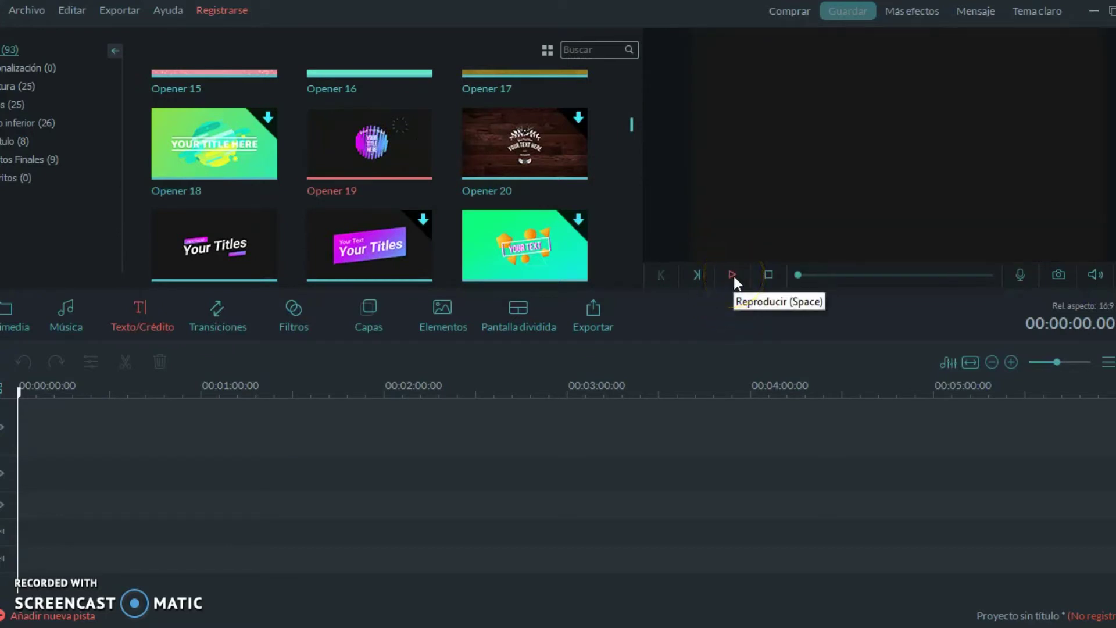
click(734, 277)
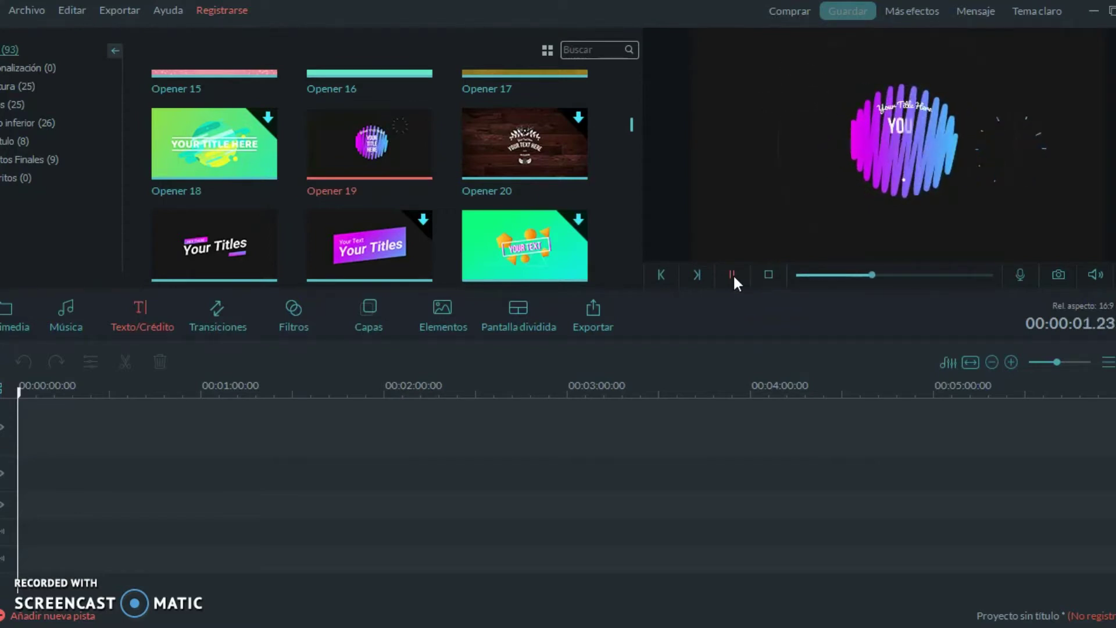
click(731, 275)
Step: Show the transitions library from the start of its list
click(235, 336)
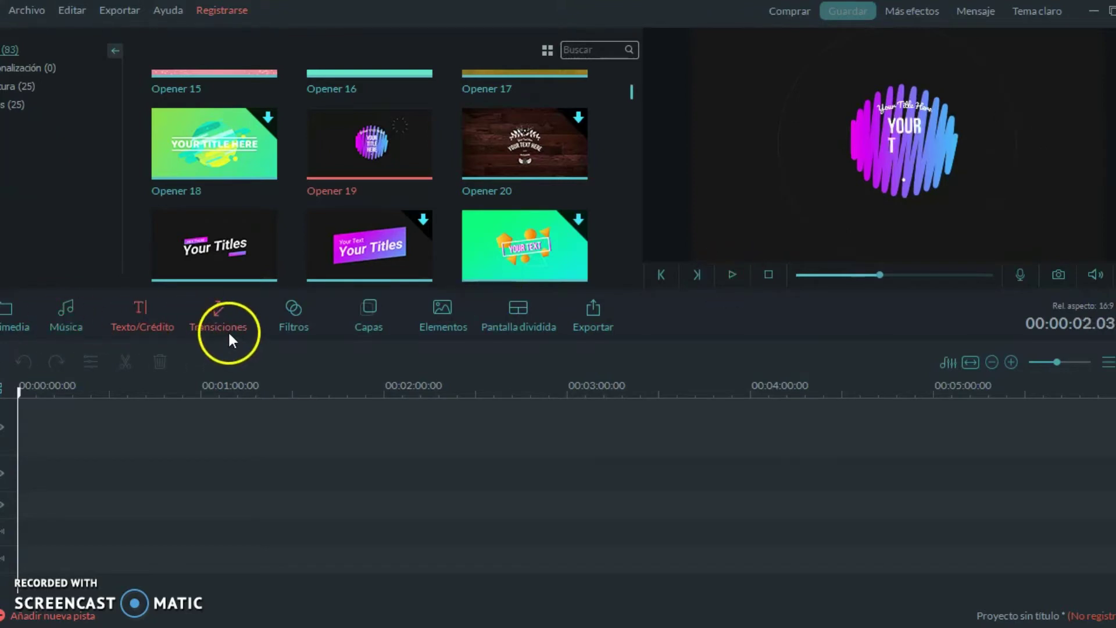
drag(634, 93, 628, 51)
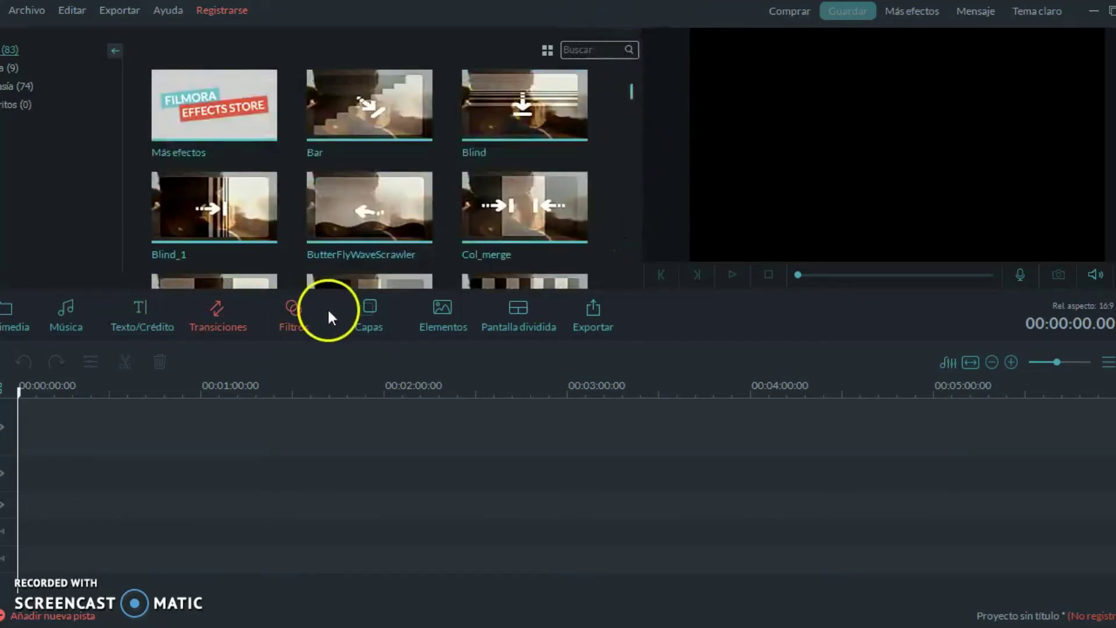
Step: Preview the Holiday and SimpleElegent filters and look through more of the filter library
click(289, 324)
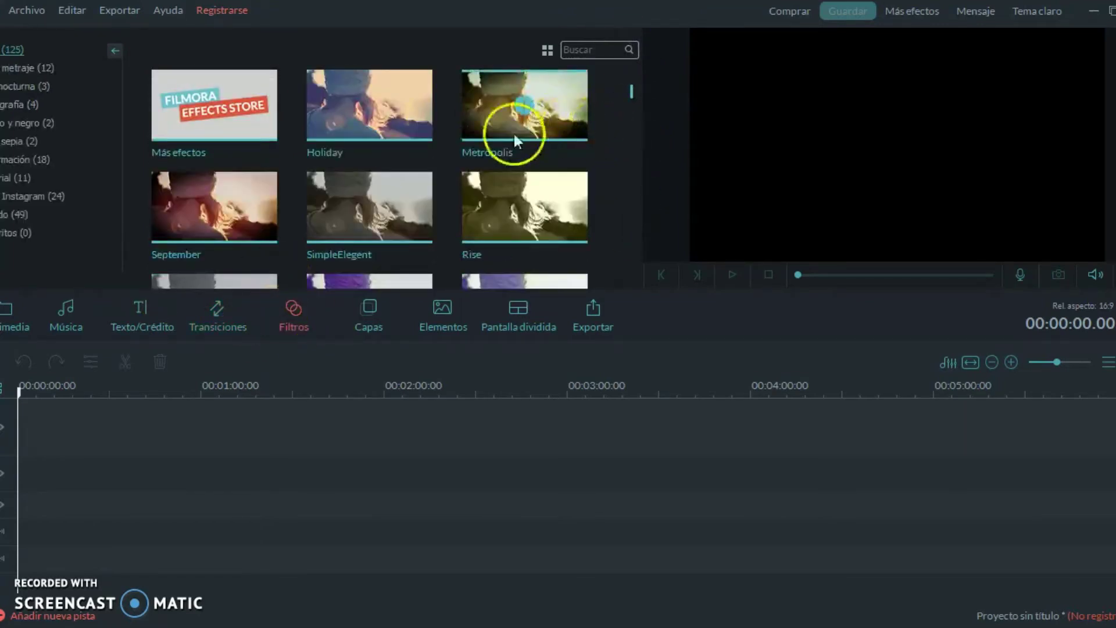
click(346, 144)
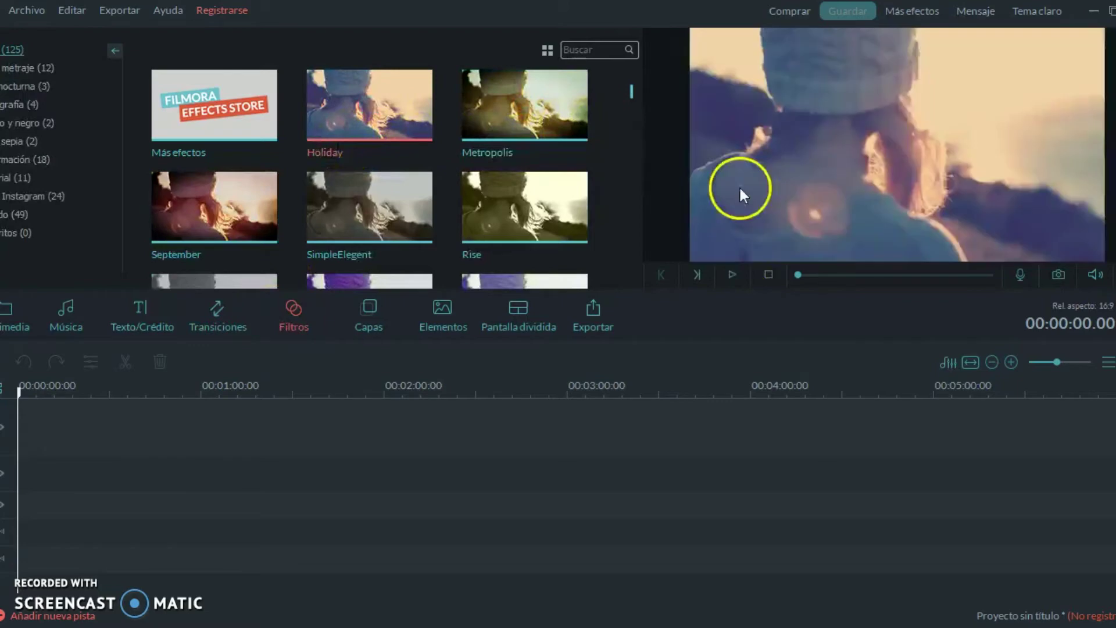
click(730, 274)
click(371, 226)
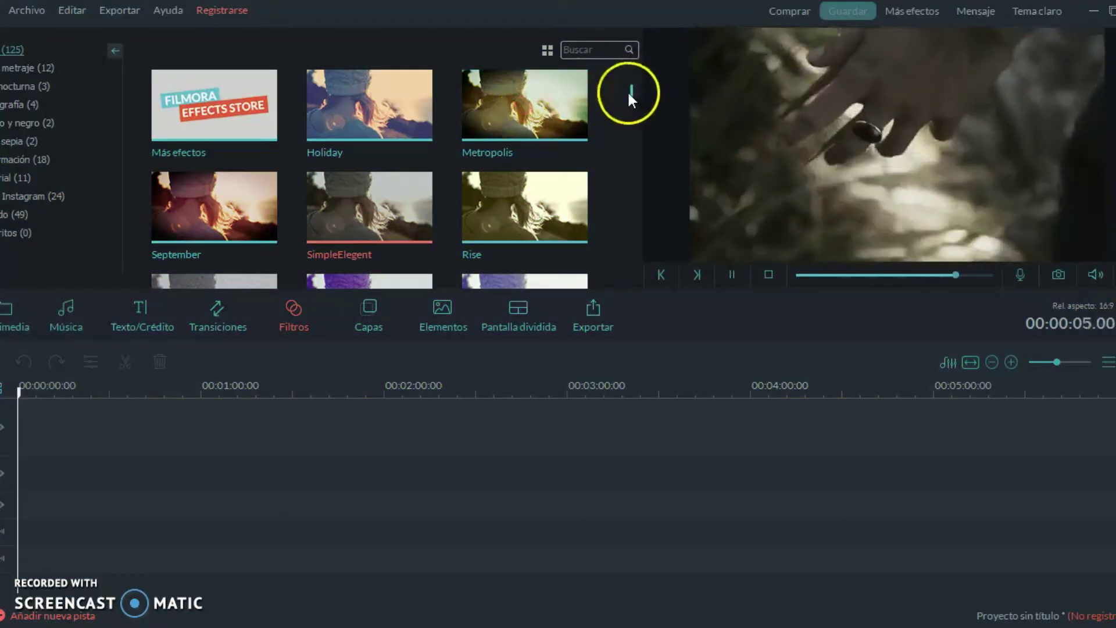
drag(630, 96, 638, 147)
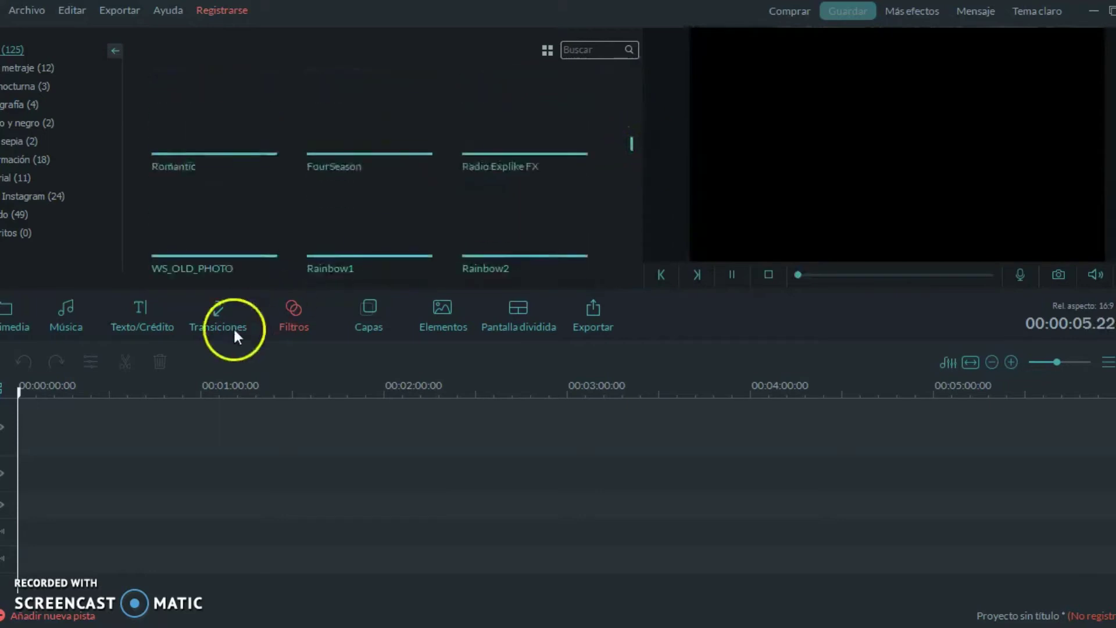
Step: Browse the overlays library and preview the Bokeh Blur 6 overlay
click(364, 326)
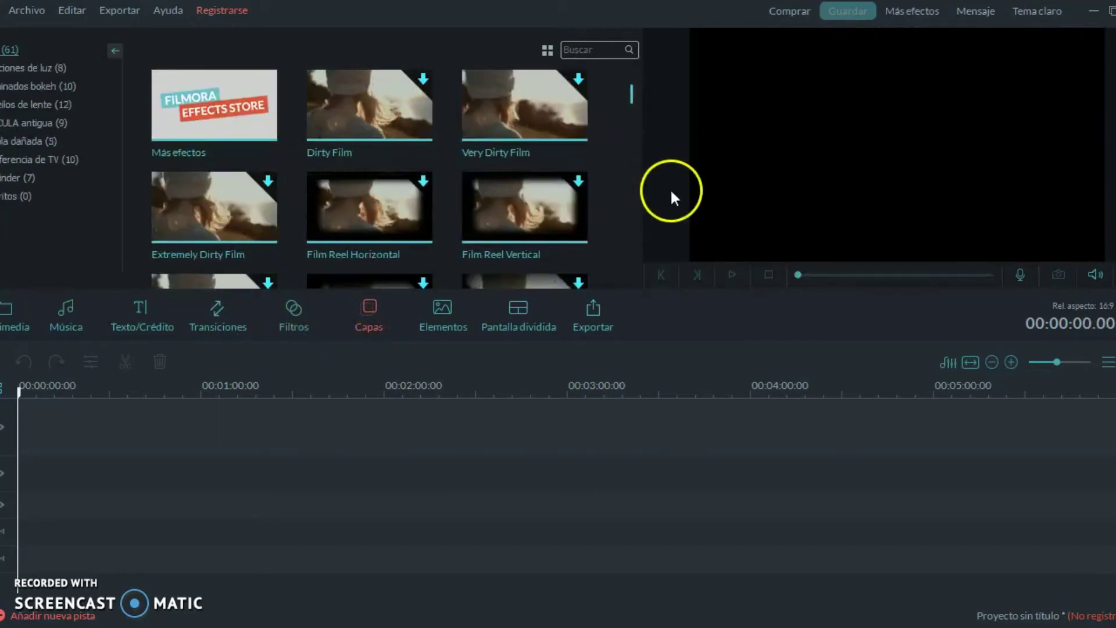
drag(633, 95, 643, 190)
click(353, 179)
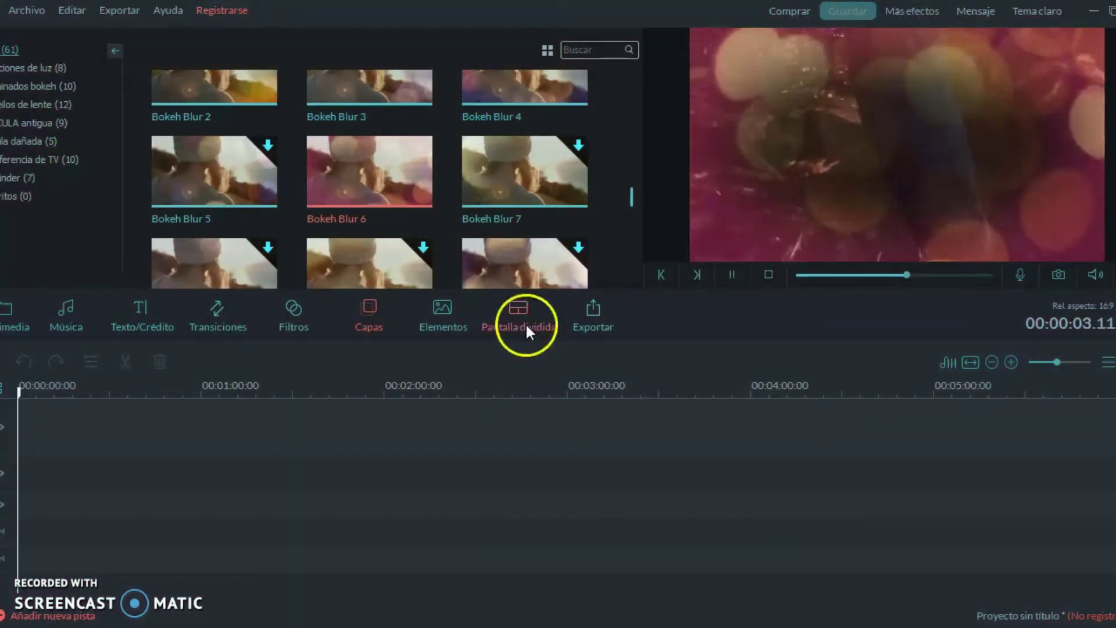
click(731, 276)
Step: Browse the elements library past the badge and hand-drawn graphics and preview Element Love 2
click(449, 309)
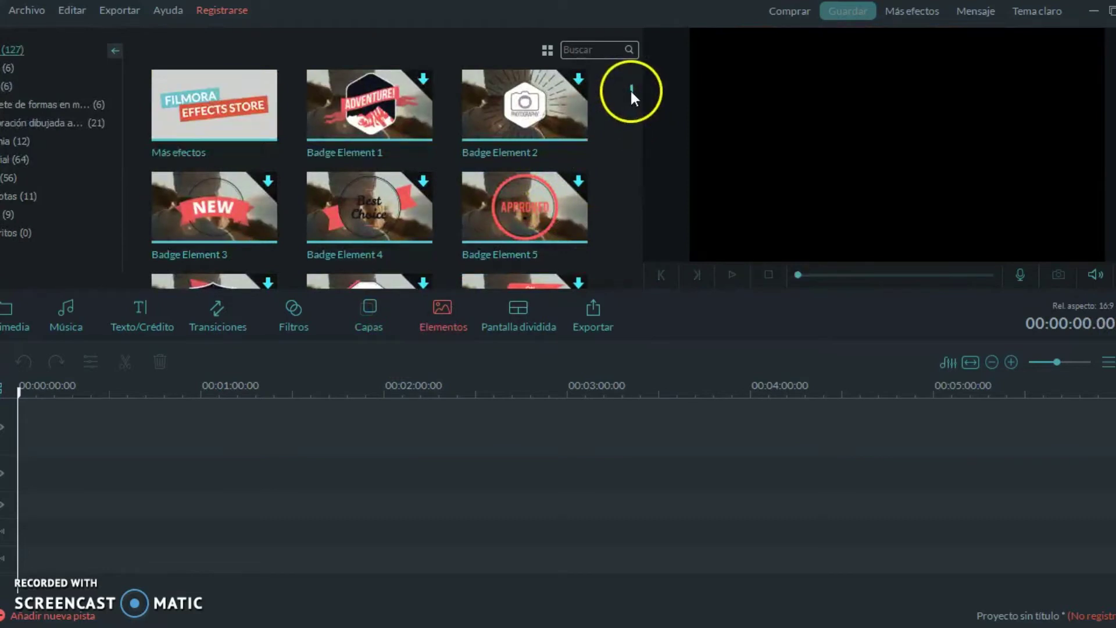
scroll(630, 92, down, 1)
scroll(636, 109, down, 5)
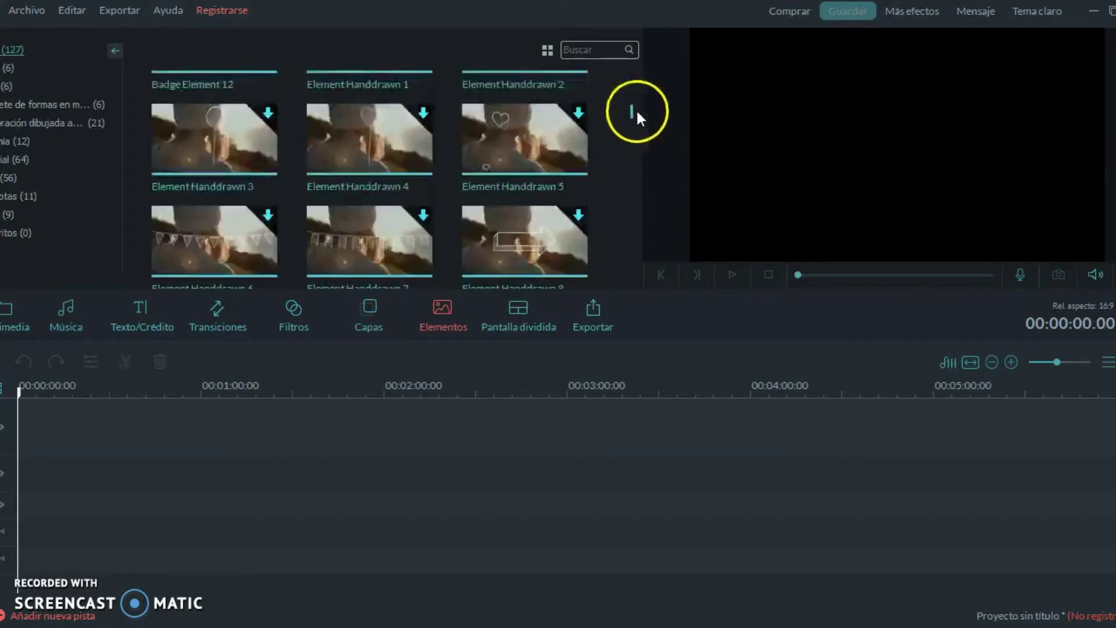
scroll(638, 116, down, 4)
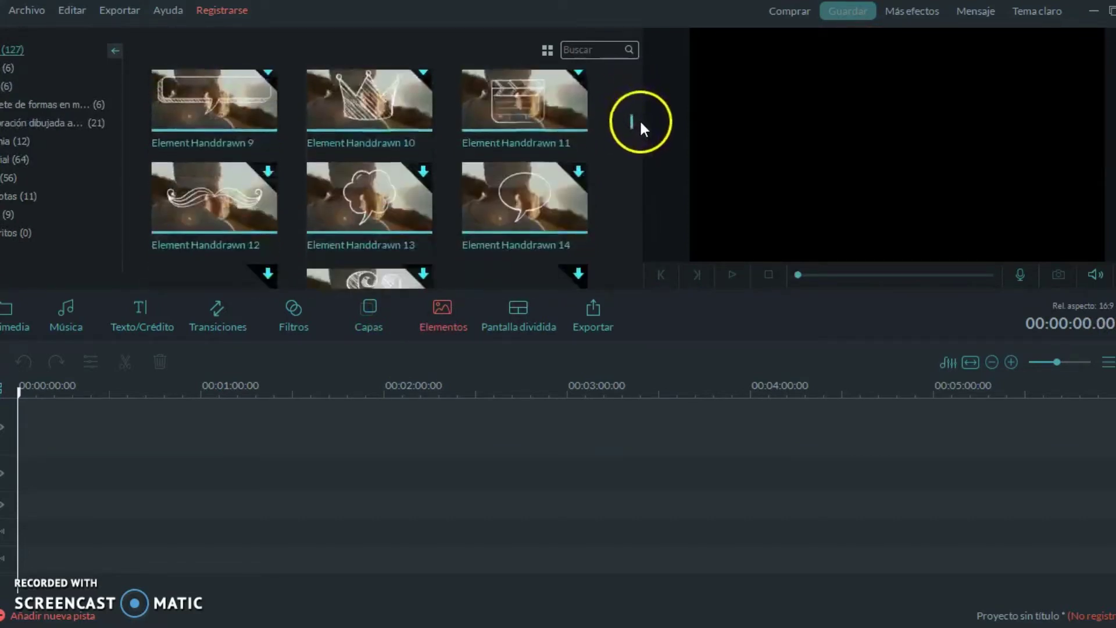
scroll(641, 131, down, 3)
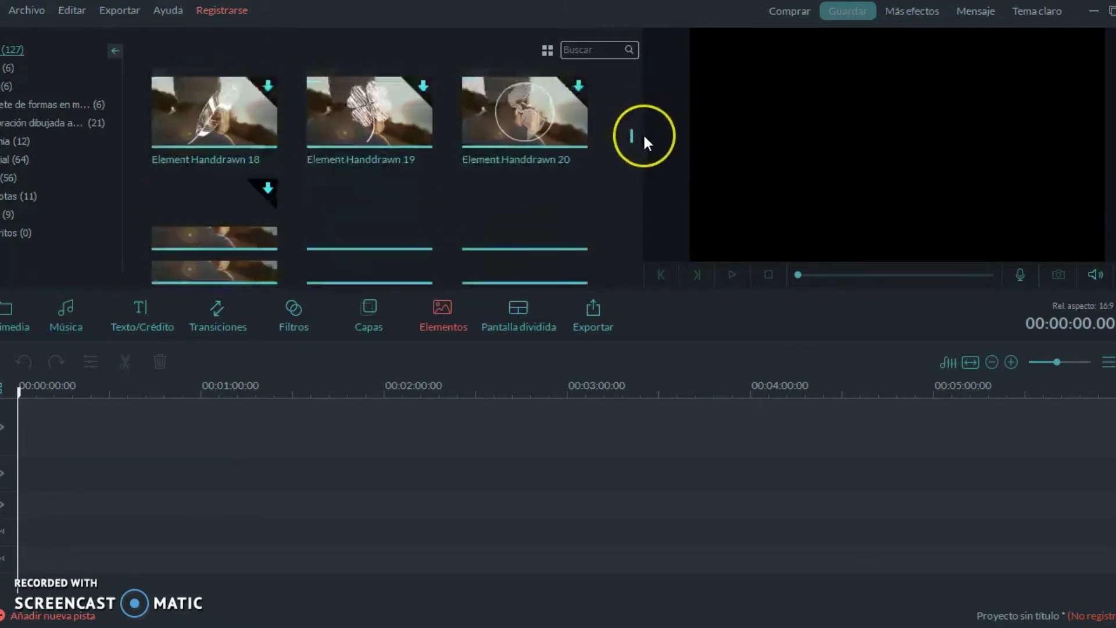
click(490, 193)
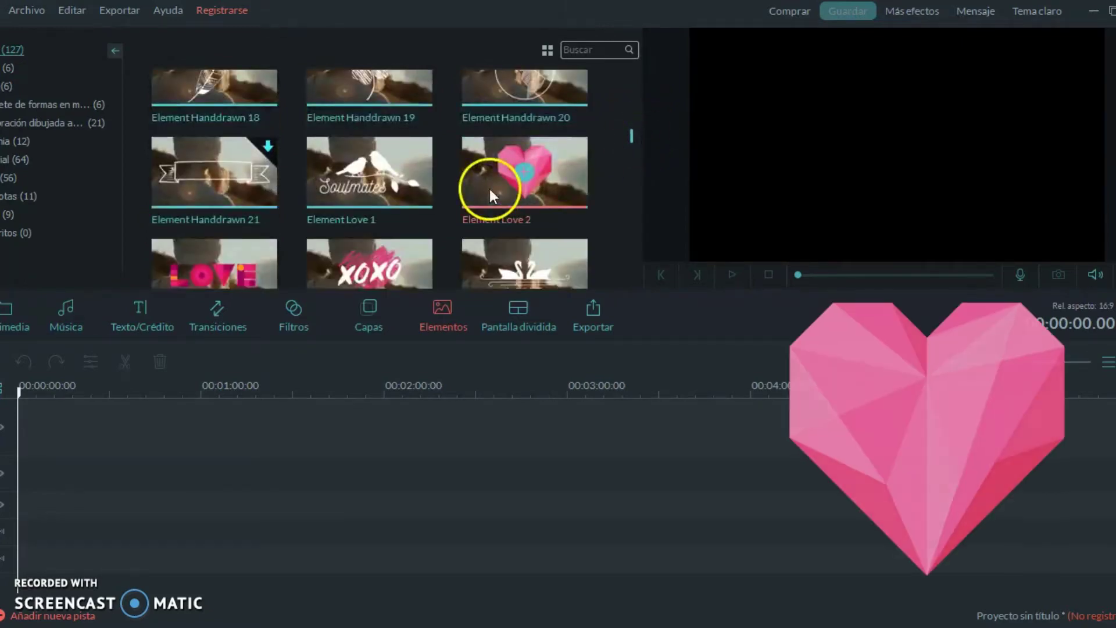
click(732, 274)
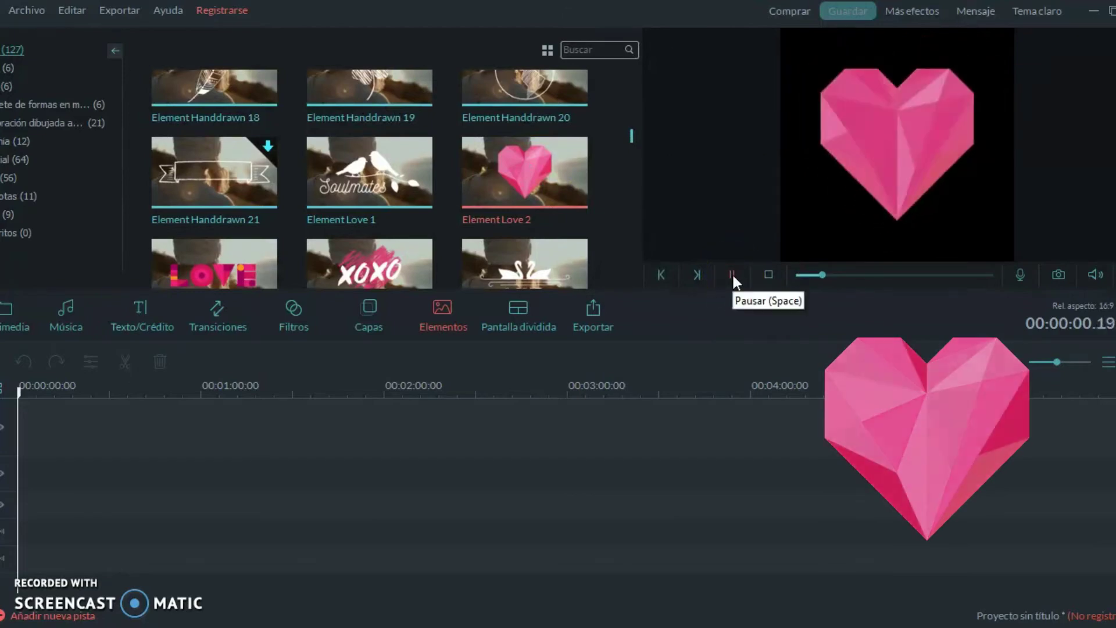
Step: Preview the Element Love 4 graphic from the elements library
click(343, 280)
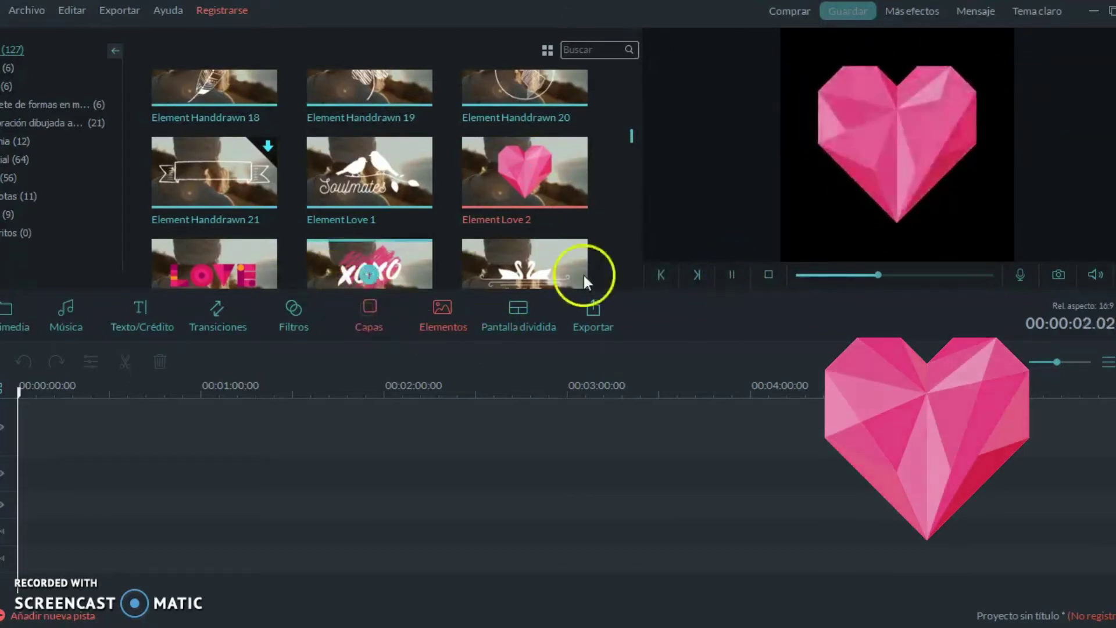
click(732, 275)
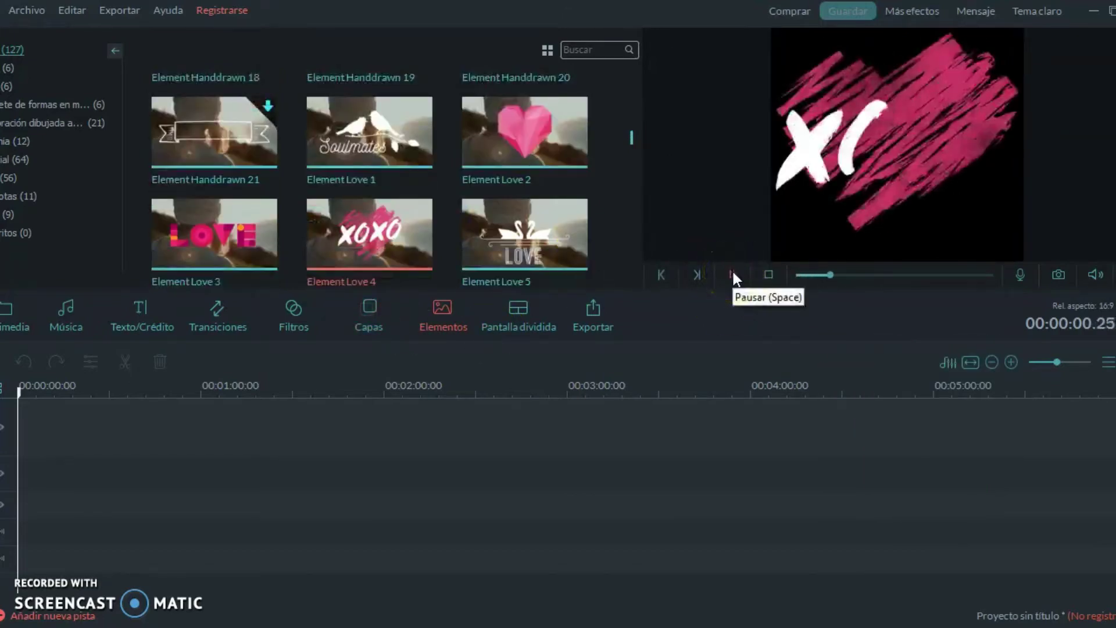
click(732, 274)
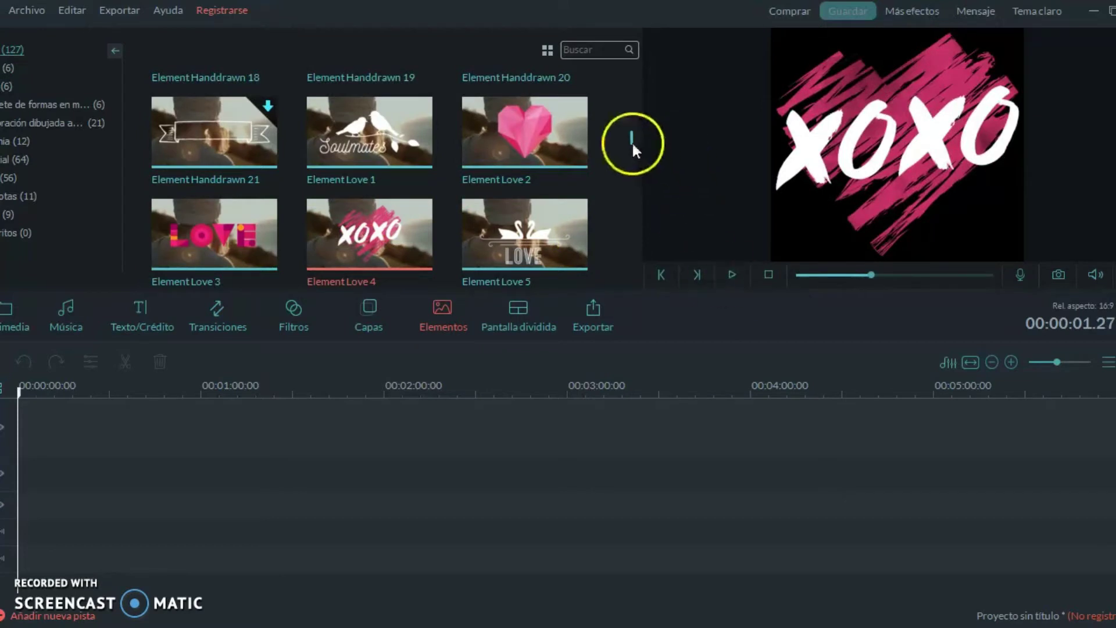
Step: Show the split-screen layouts and preview the first one, with two equal side-by-side panes
click(524, 335)
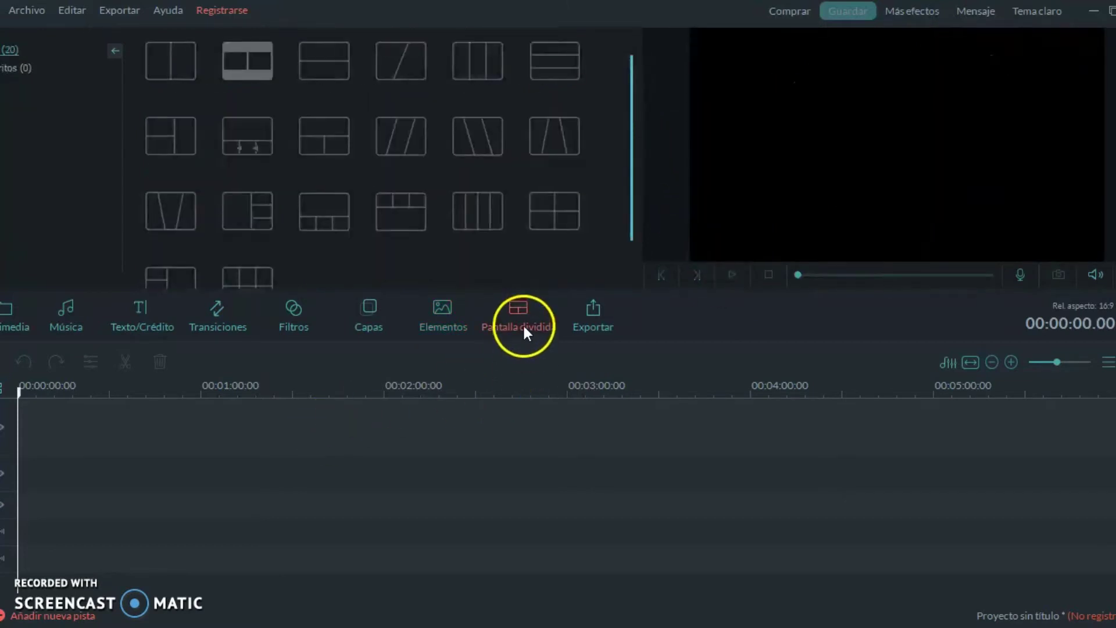
mouse_move(225, 84)
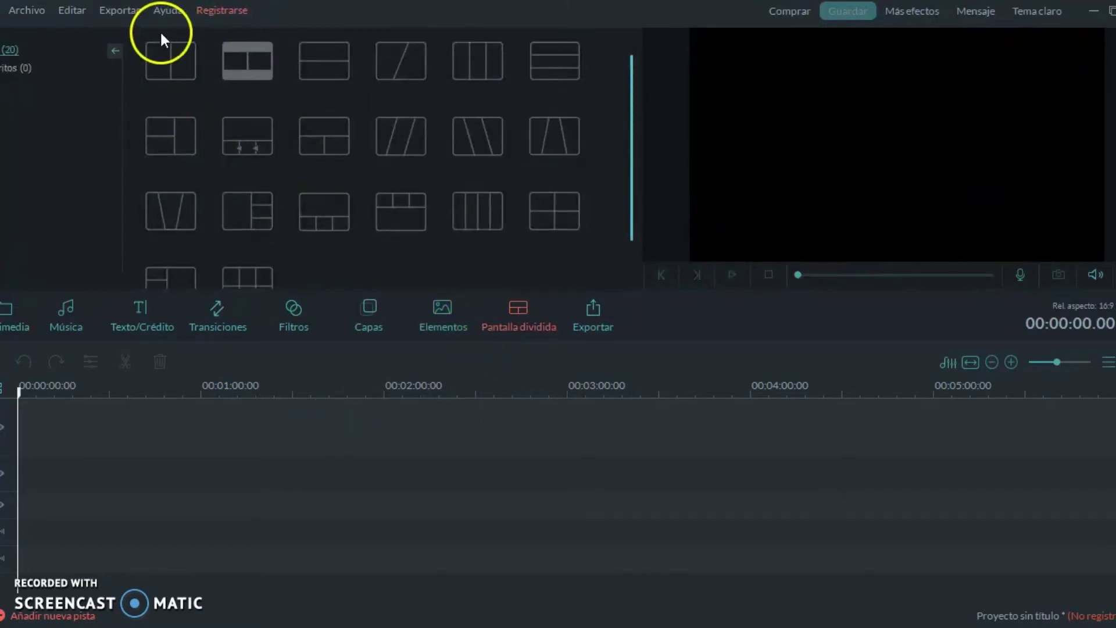
mouse_move(263, 74)
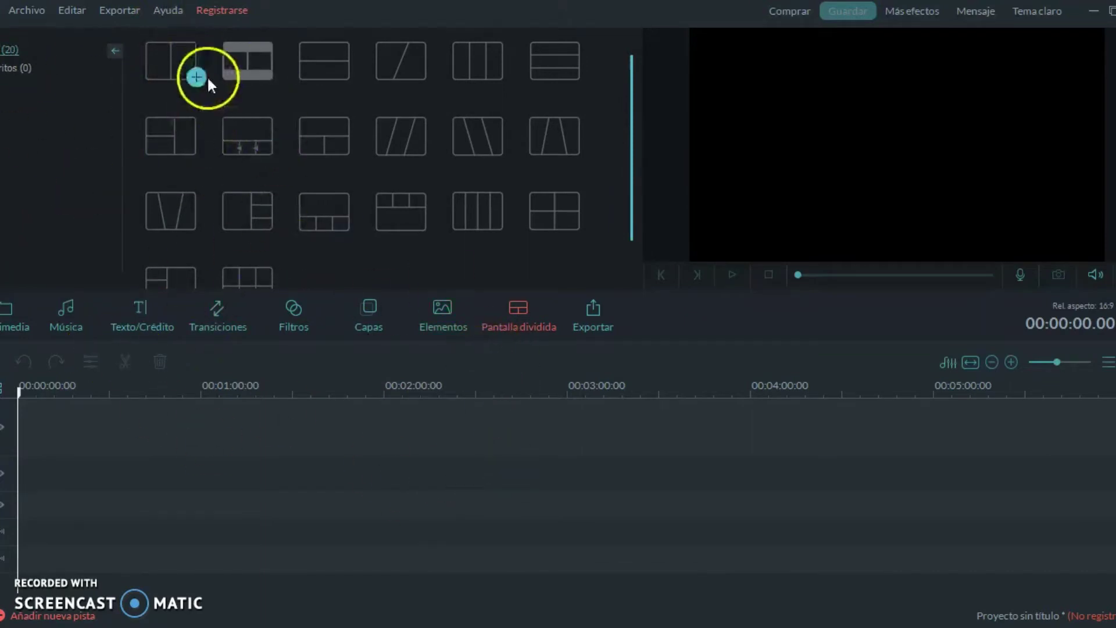
click(185, 82)
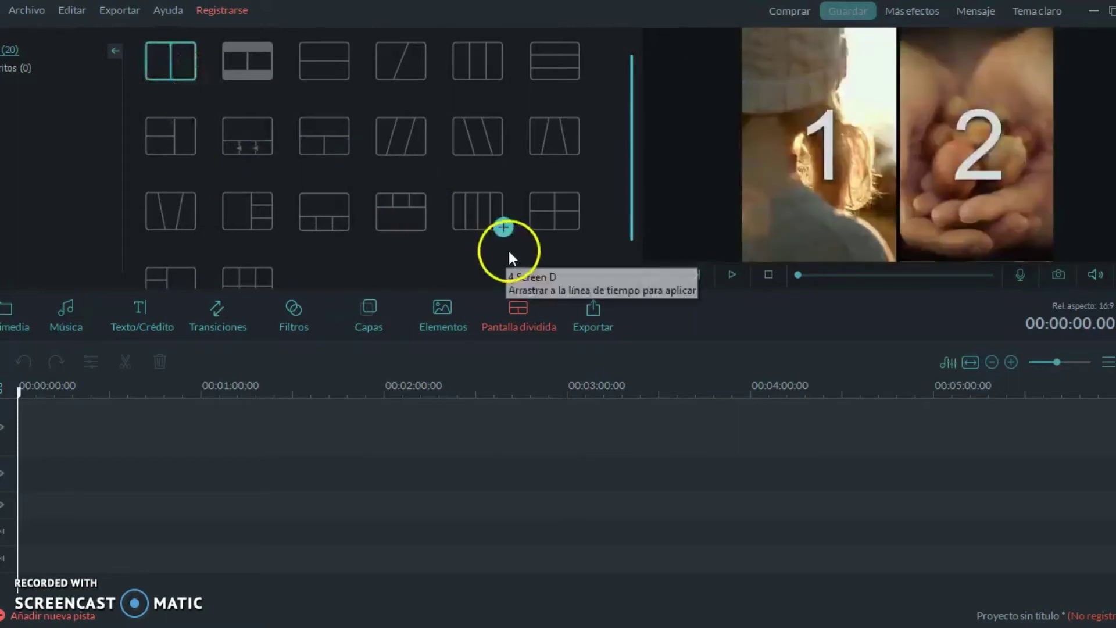
click(730, 273)
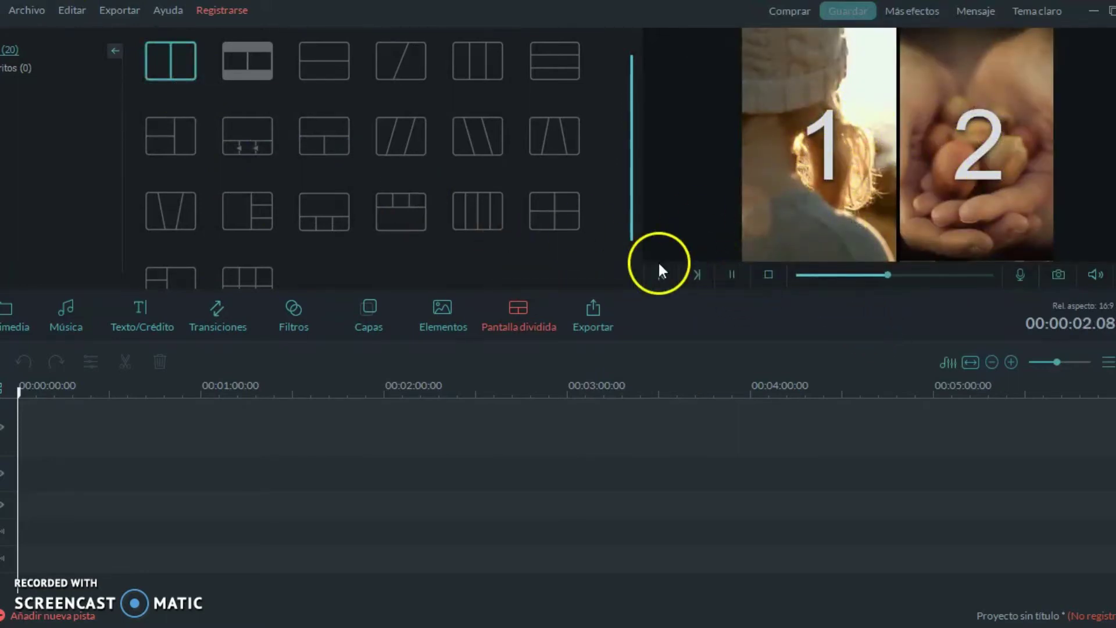
click(730, 279)
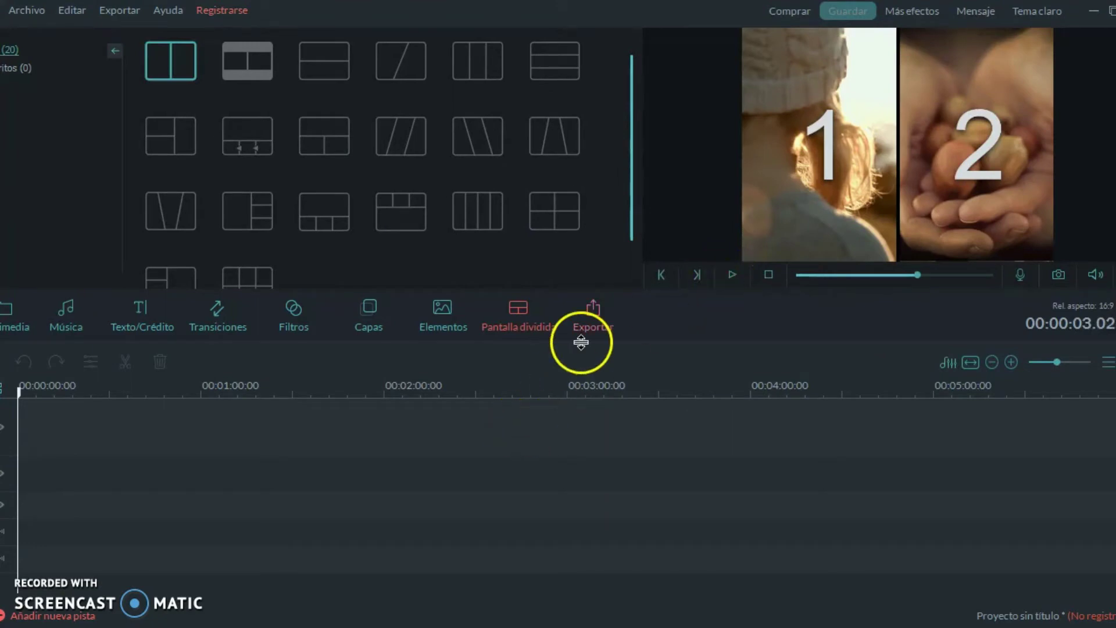
Step: Try to export the project while it has no media and dismiss the notice
click(595, 332)
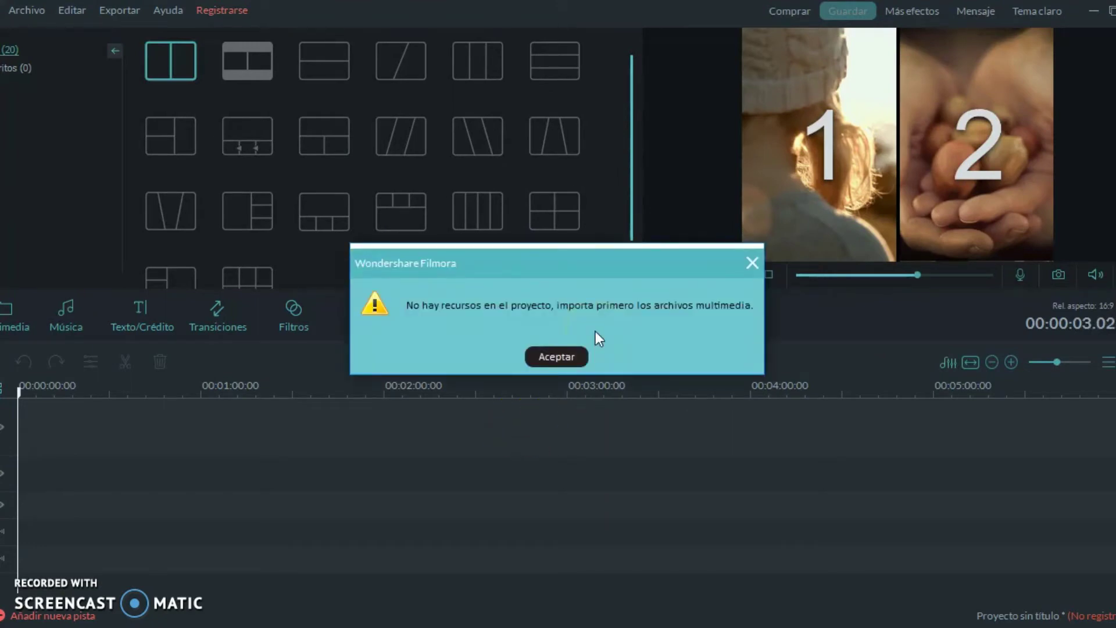
click(753, 265)
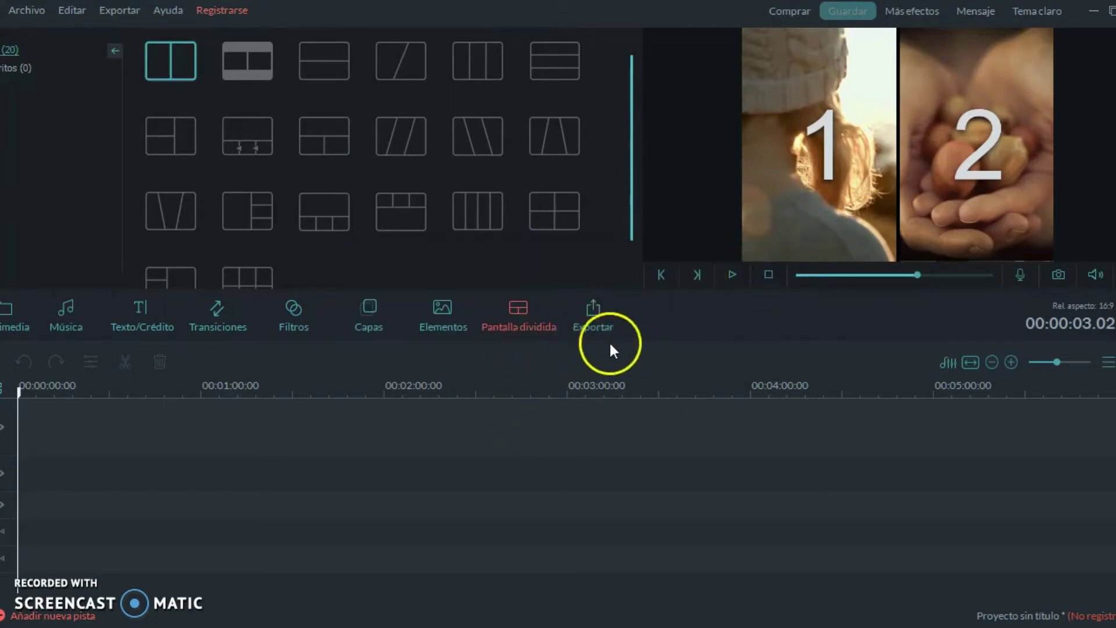
Step: Import the 1volgg video from the videos ale folder and place it at the start of the first video track
click(8, 317)
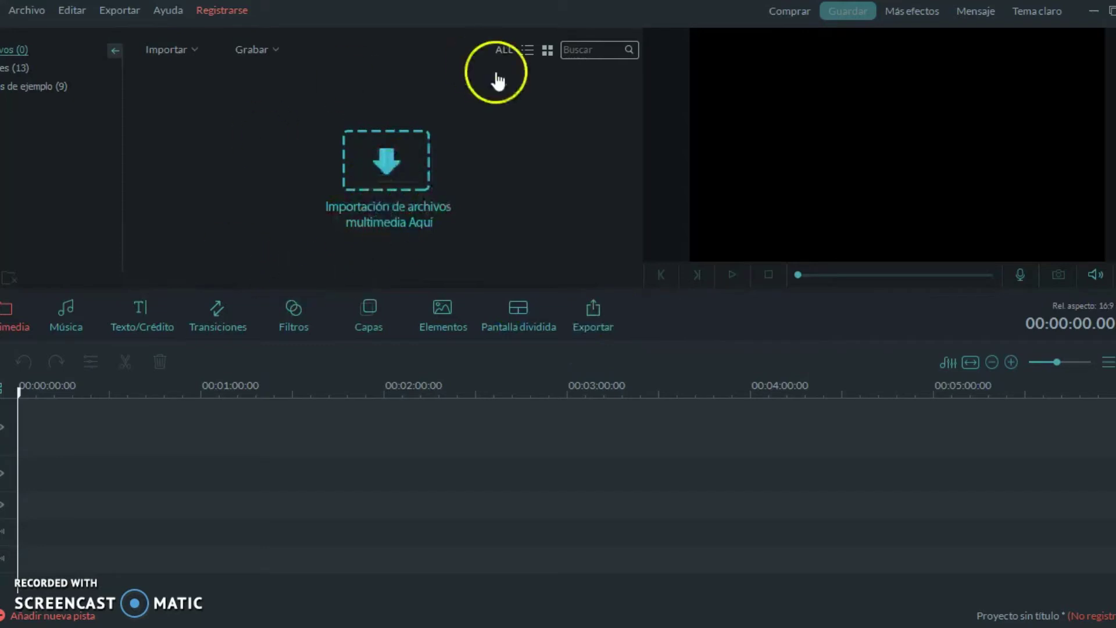
click(386, 170)
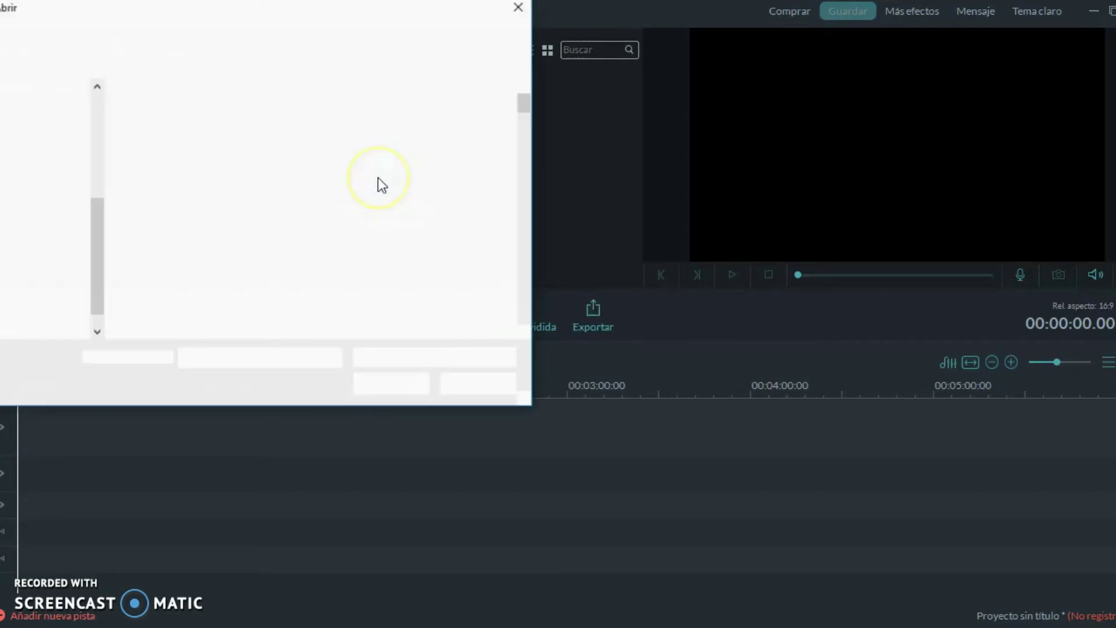
click(378, 177)
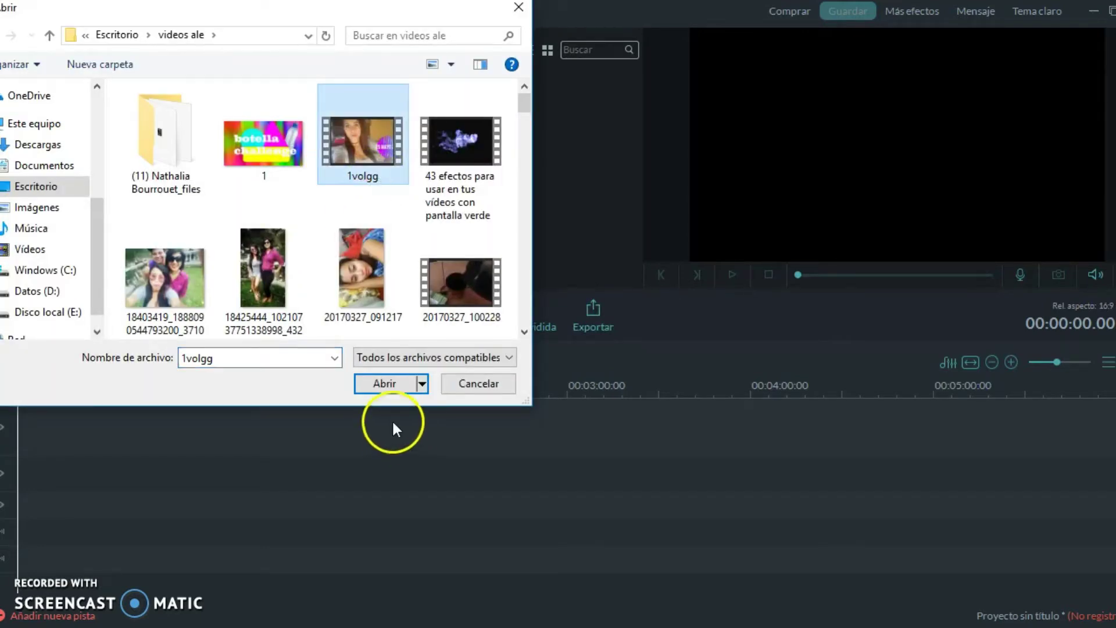
click(368, 381)
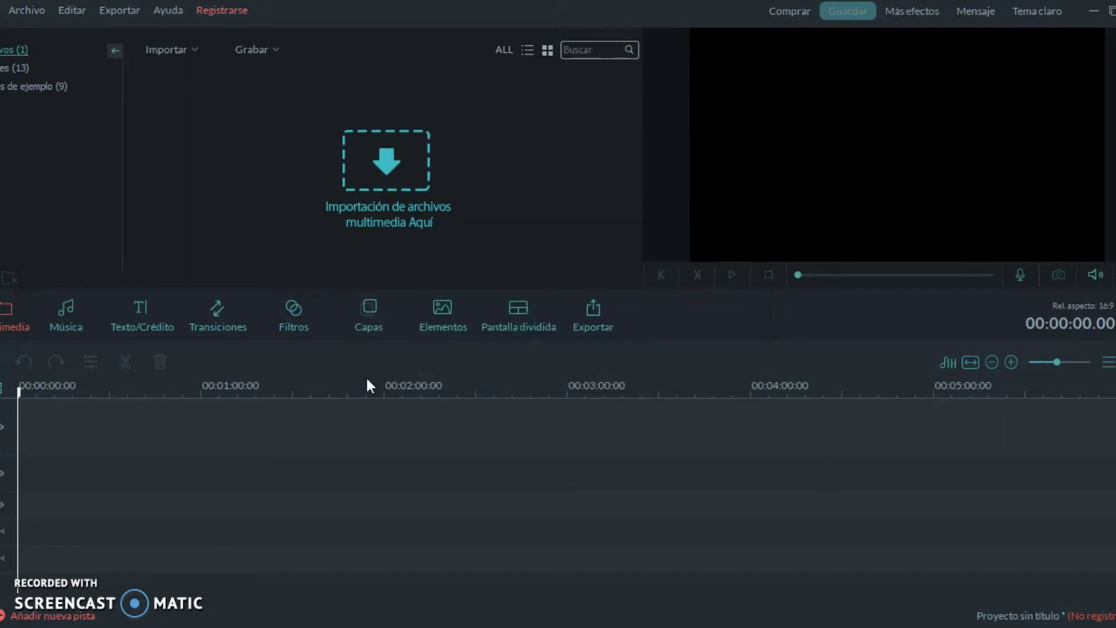
drag(196, 115, 53, 428)
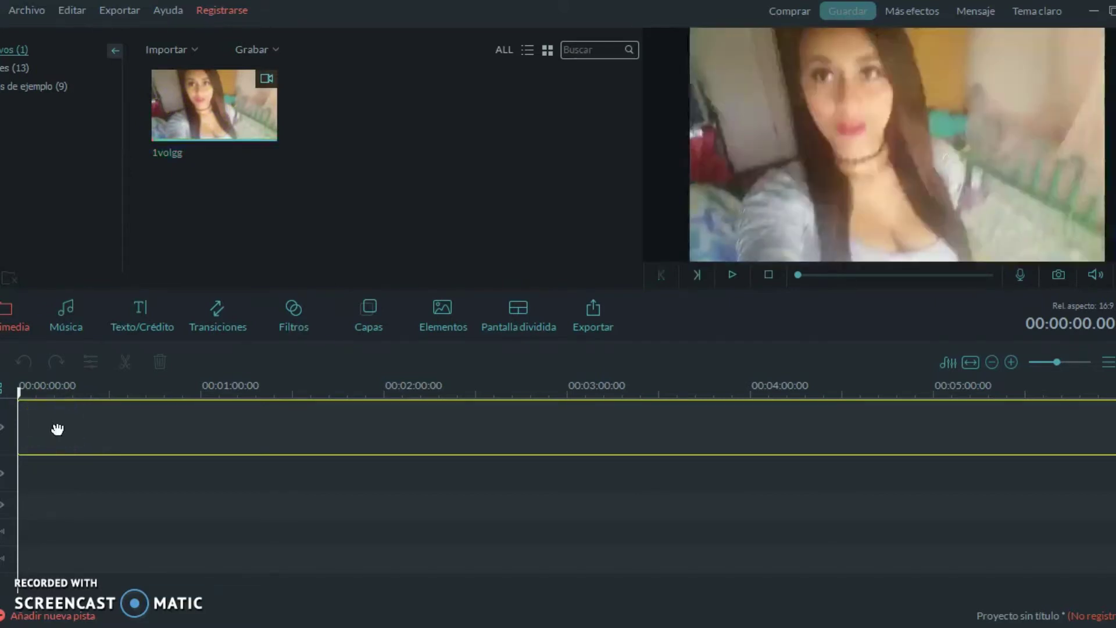
Step: Split the 1volgg clip on the timeline at 00:00:38.00 and again at 00:00:53.17
click(19, 407)
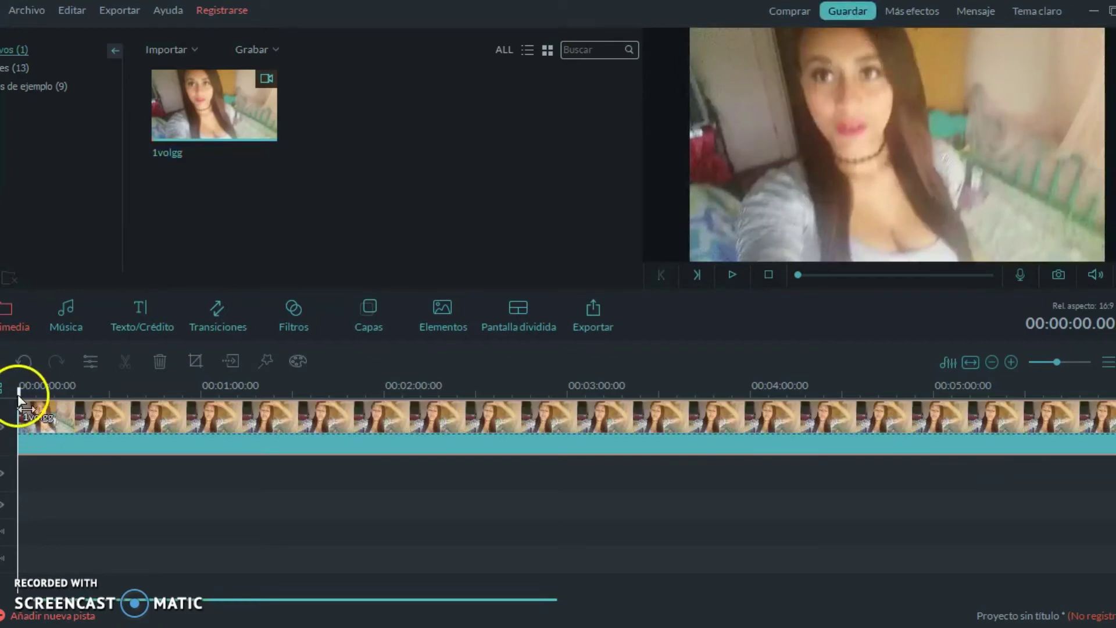
click(135, 407)
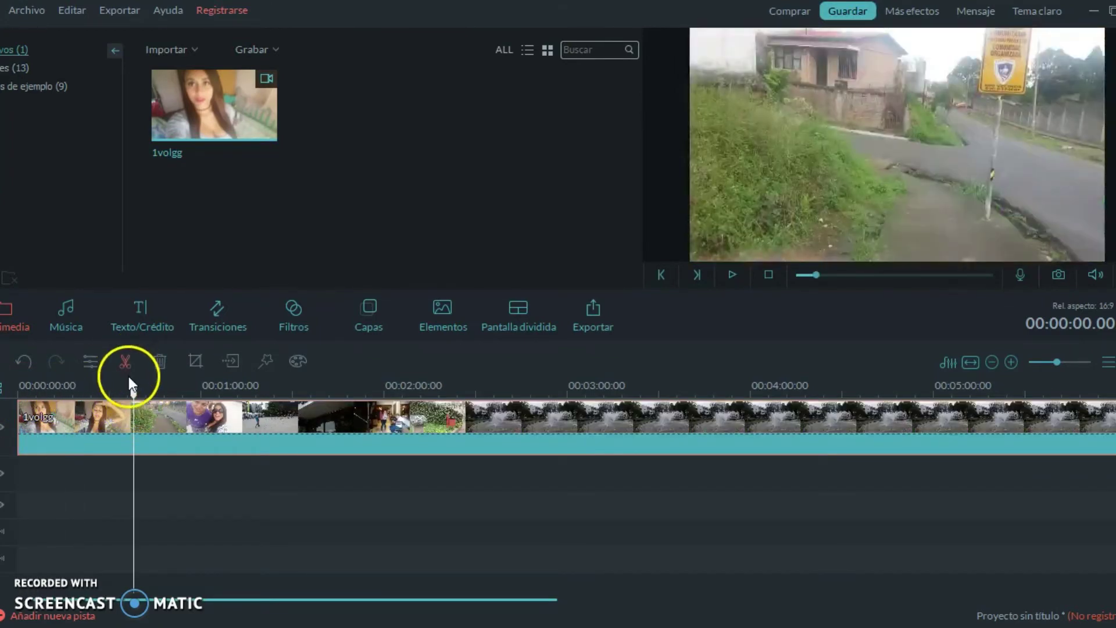
click(124, 362)
drag(122, 383, 180, 394)
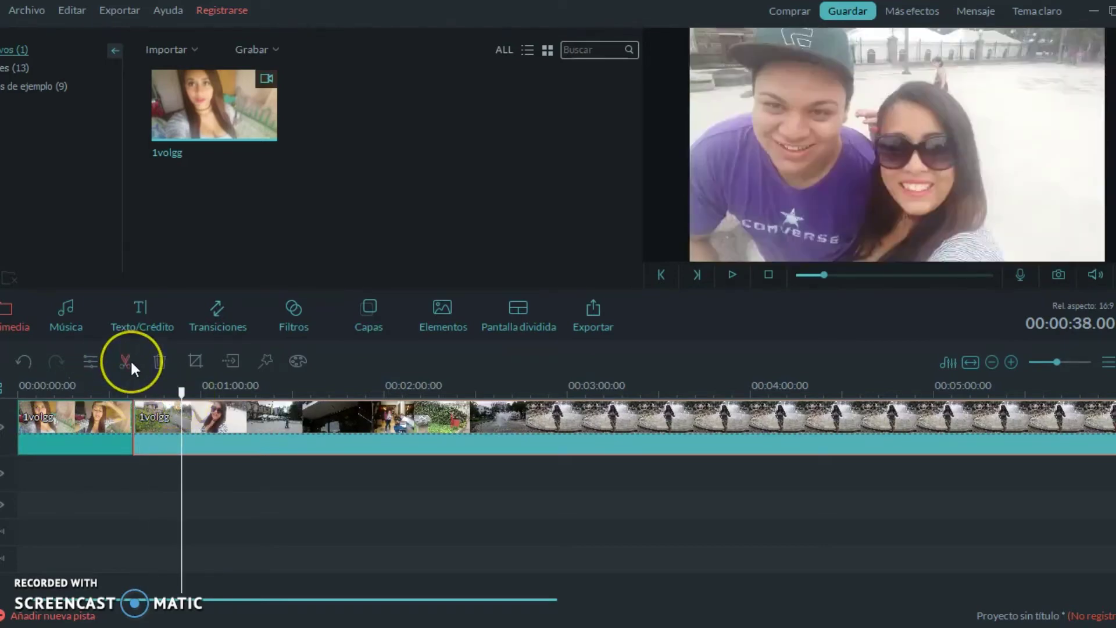
click(130, 363)
Step: Delete the short middle segment between the two cuts
click(166, 441)
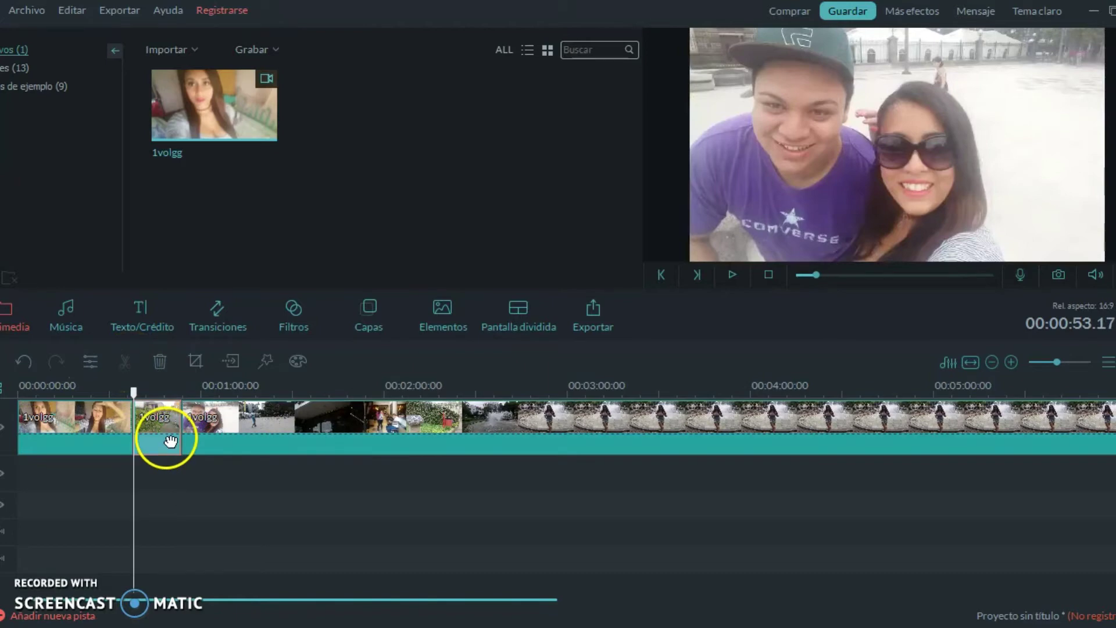
right_click(160, 447)
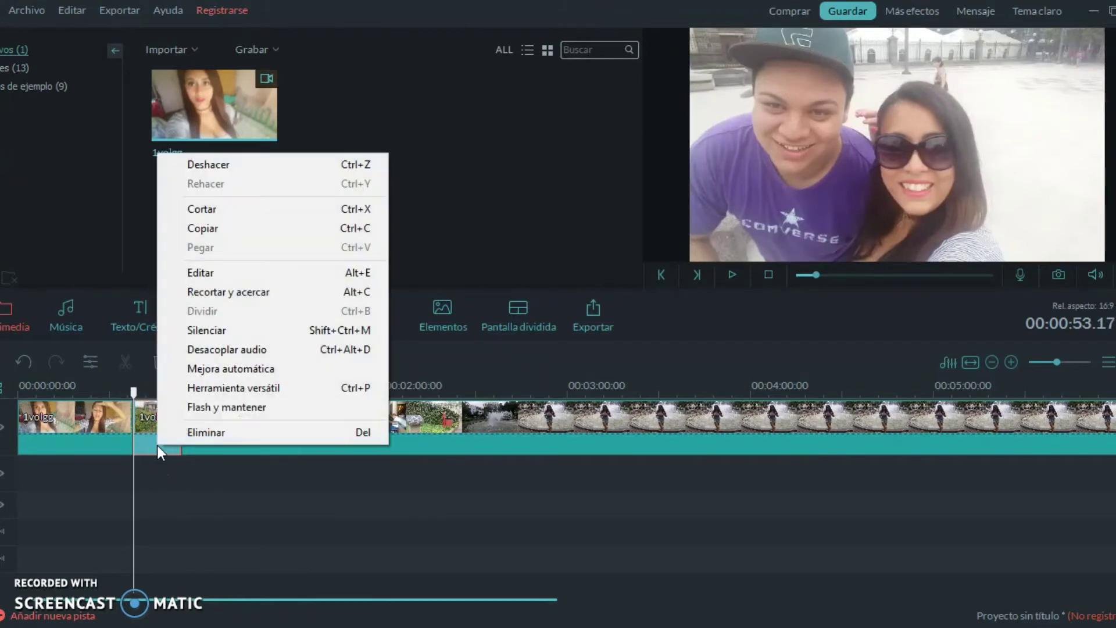
click(165, 444)
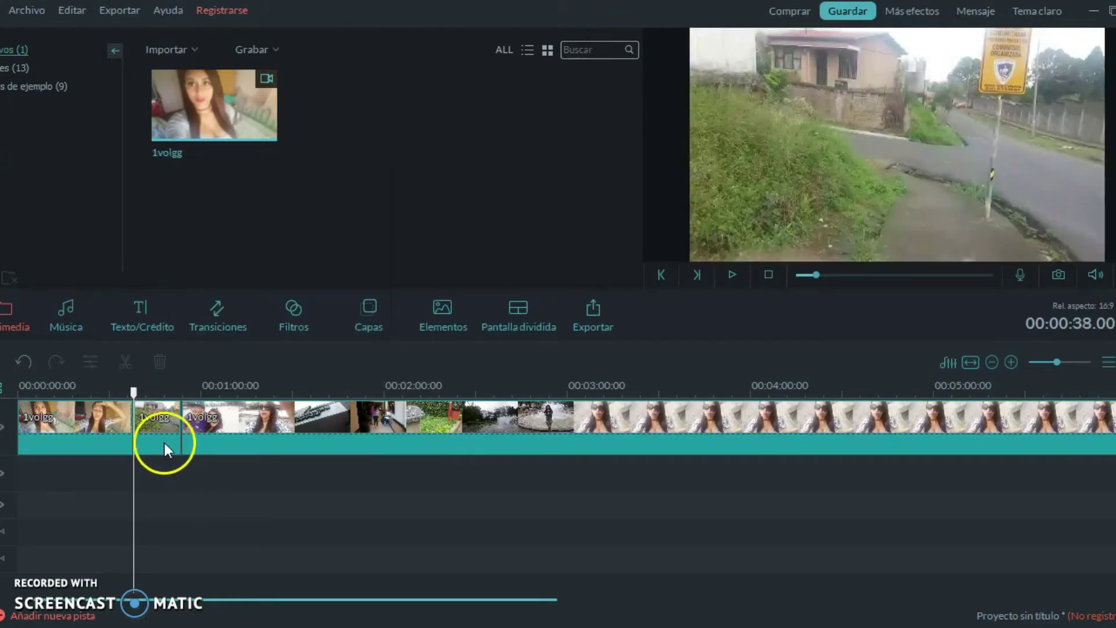
click(160, 371)
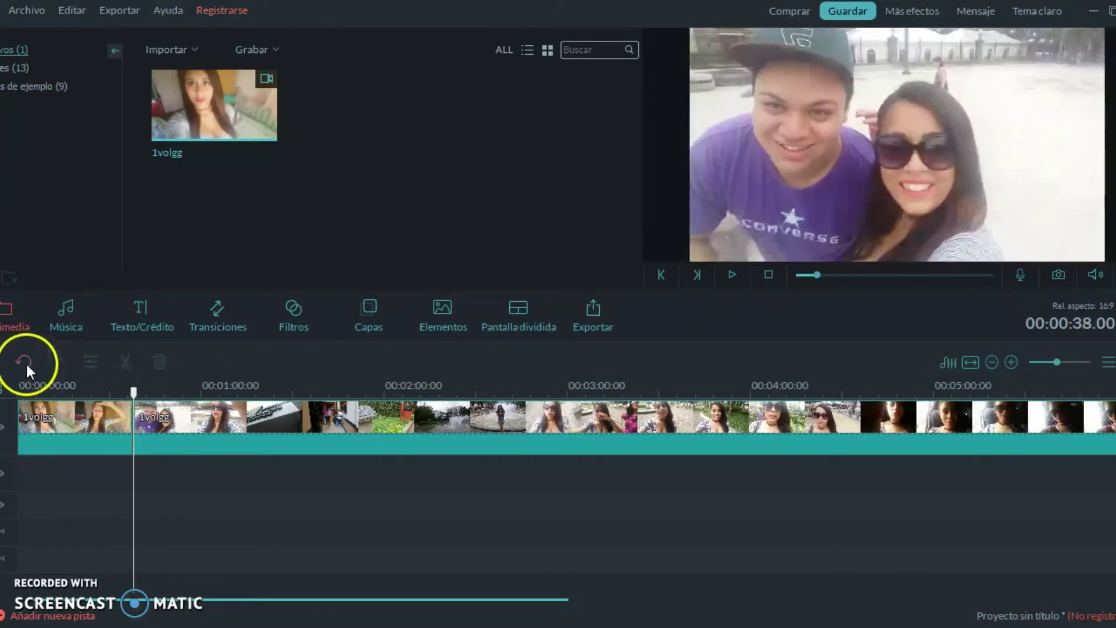
Step: Undo the segment deletion and both splits of the 1volgg clip
click(25, 362)
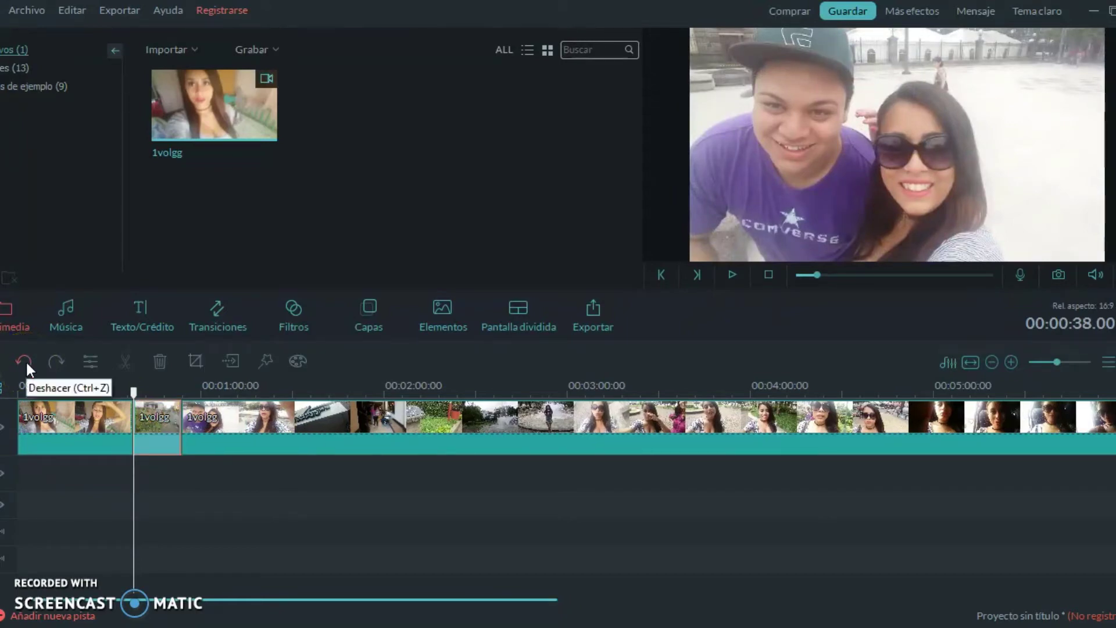
click(25, 361)
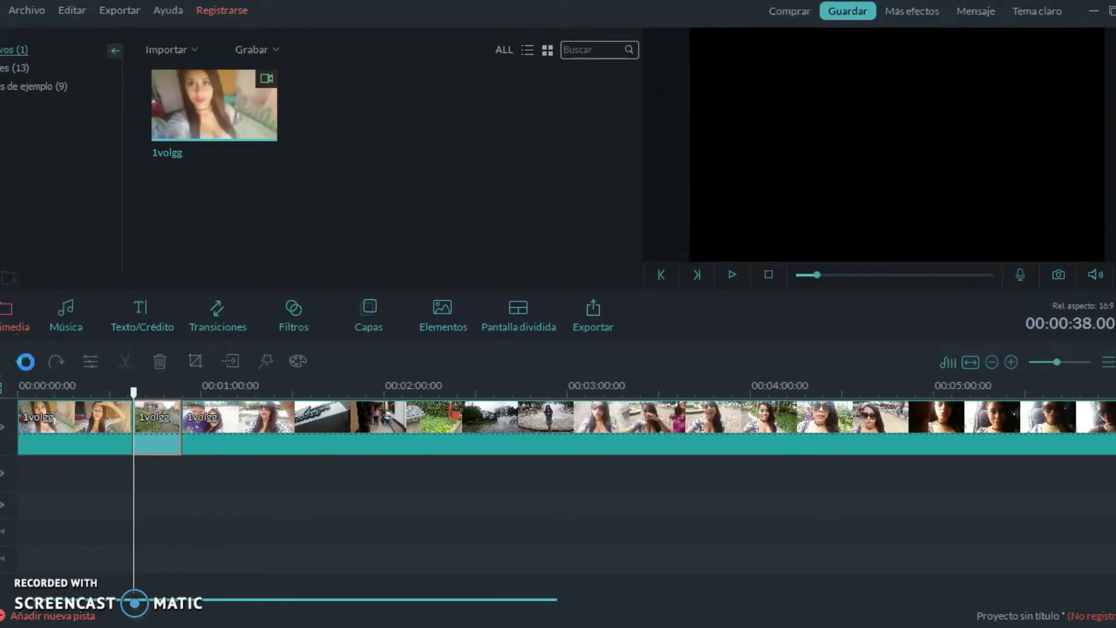
click(25, 361)
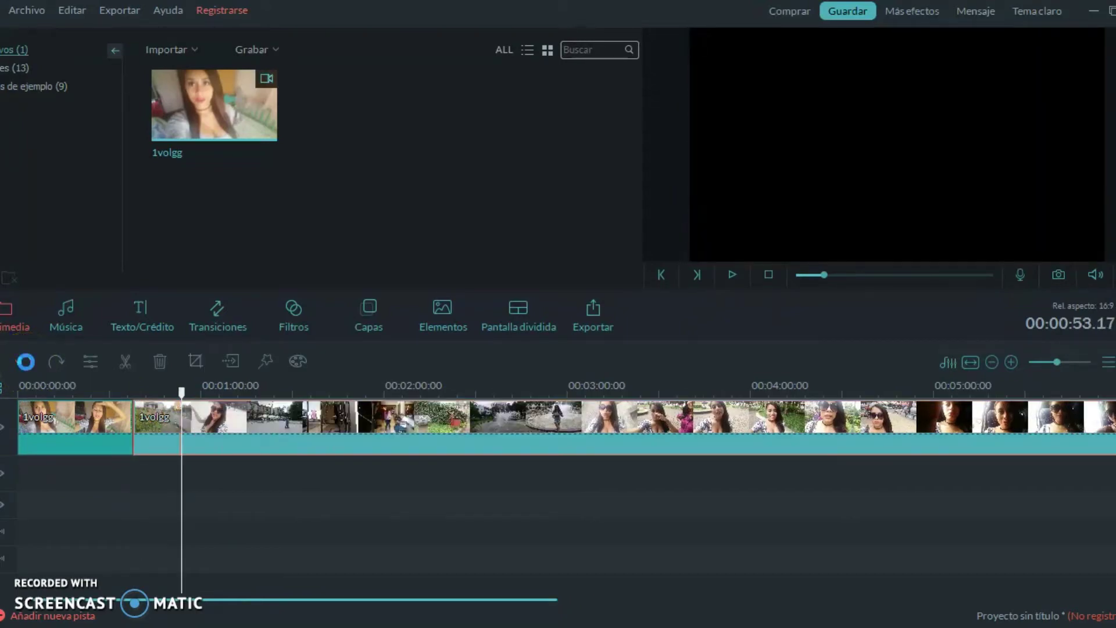
click(26, 362)
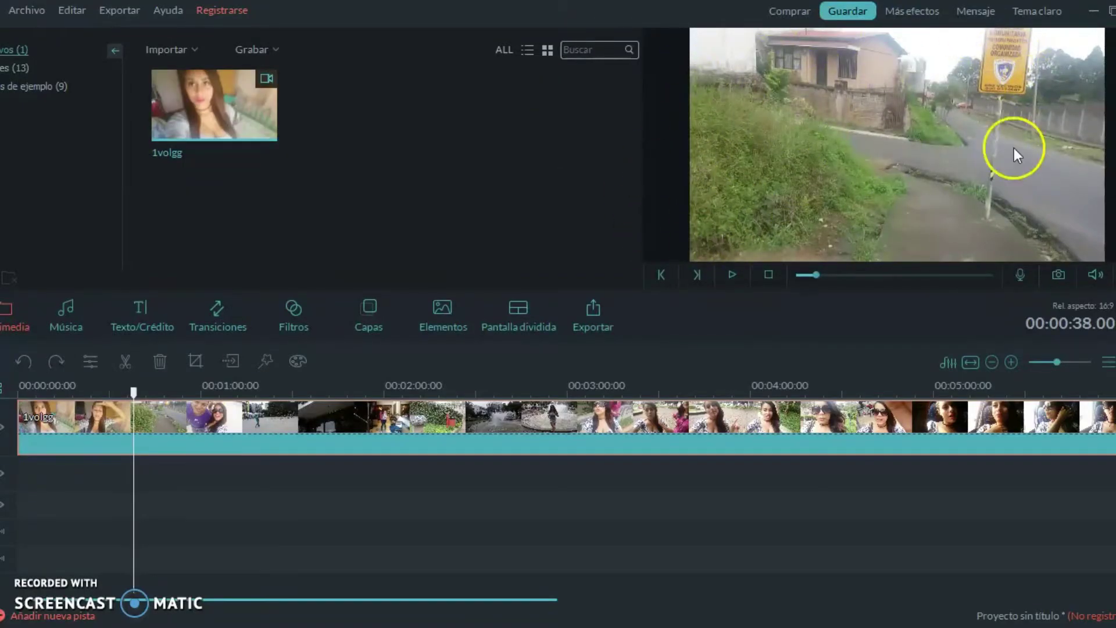
Step: Start cropping the 1volgg clip with a 4:3 ratio at 1440 × 1080 and shift the crop frame toward the image's right side
click(194, 362)
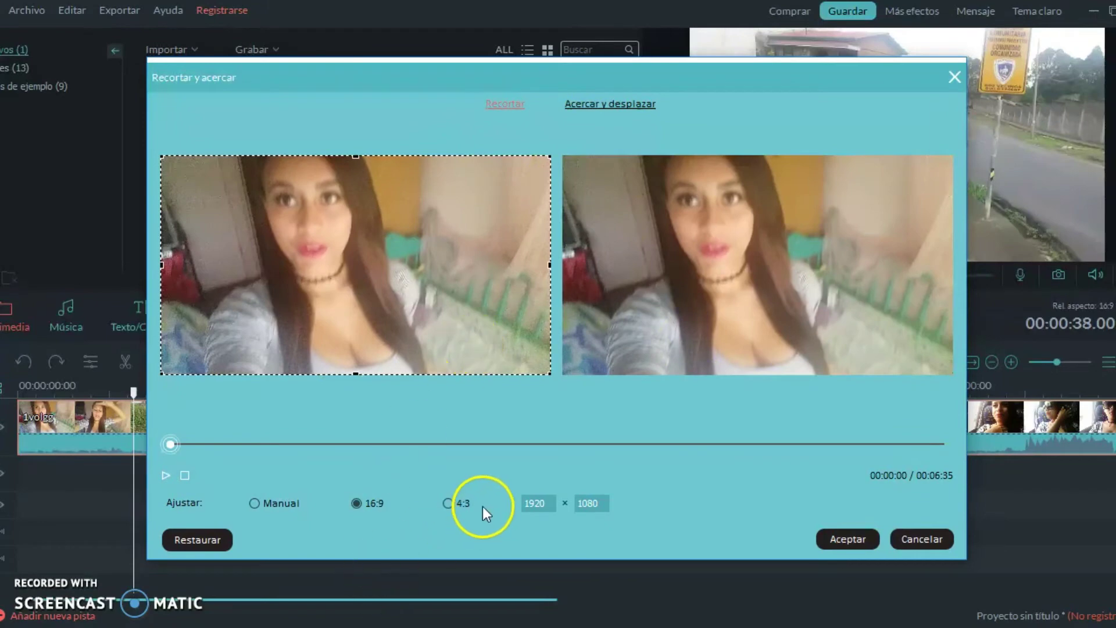
click(451, 504)
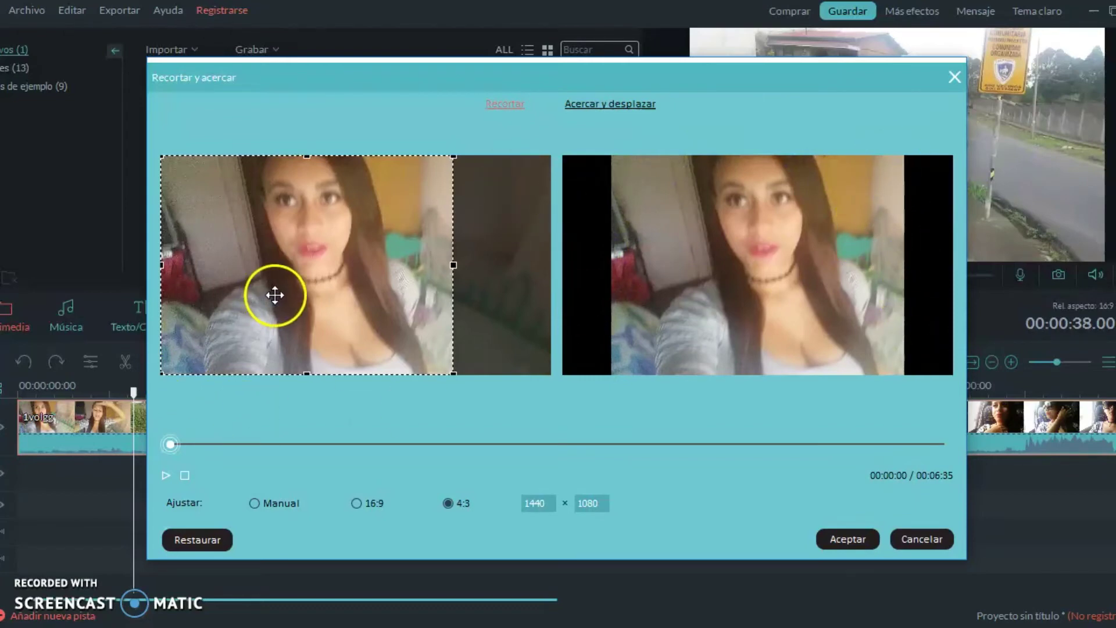
drag(274, 294, 411, 331)
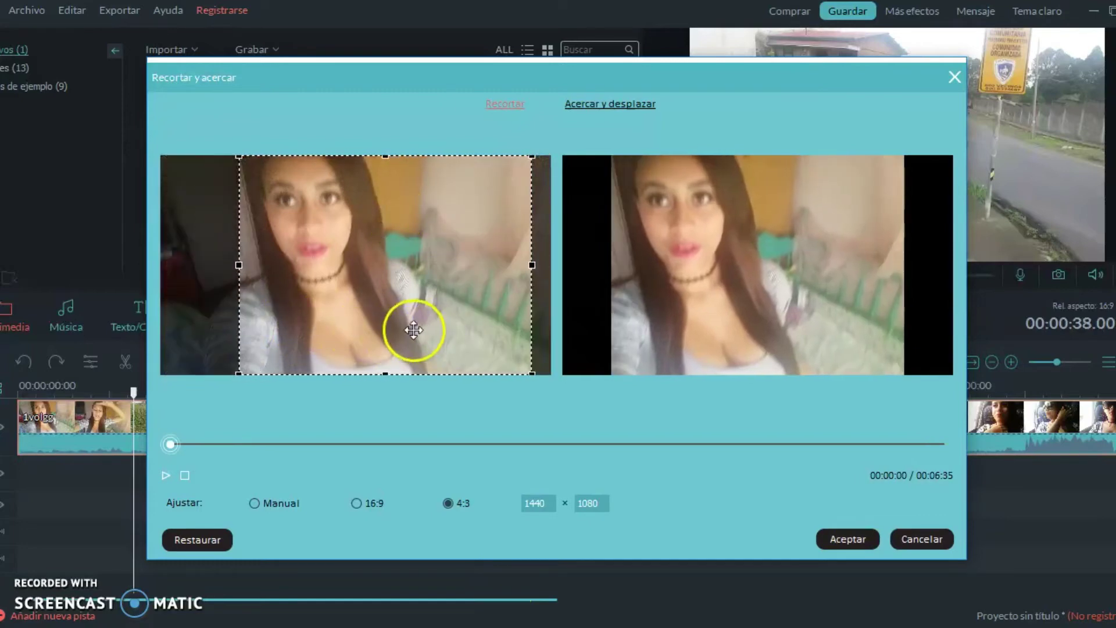
Step: Try a 16:9 crop ratio, reposition and enlarge the frame to about 1859 × 1046, and cancel the crop
click(358, 503)
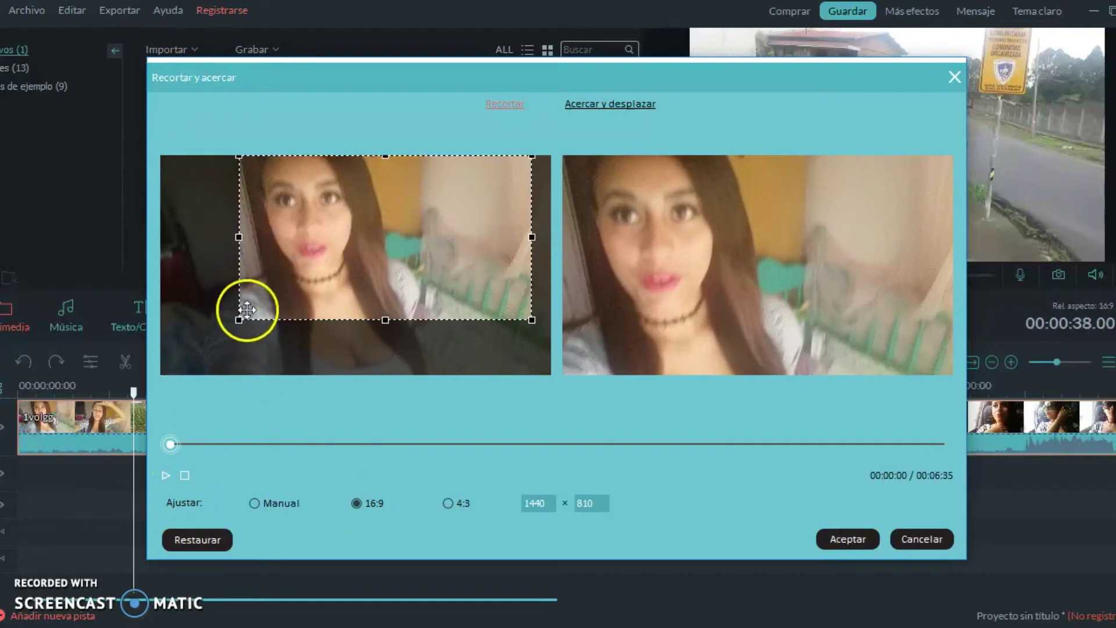
drag(237, 319, 103, 371)
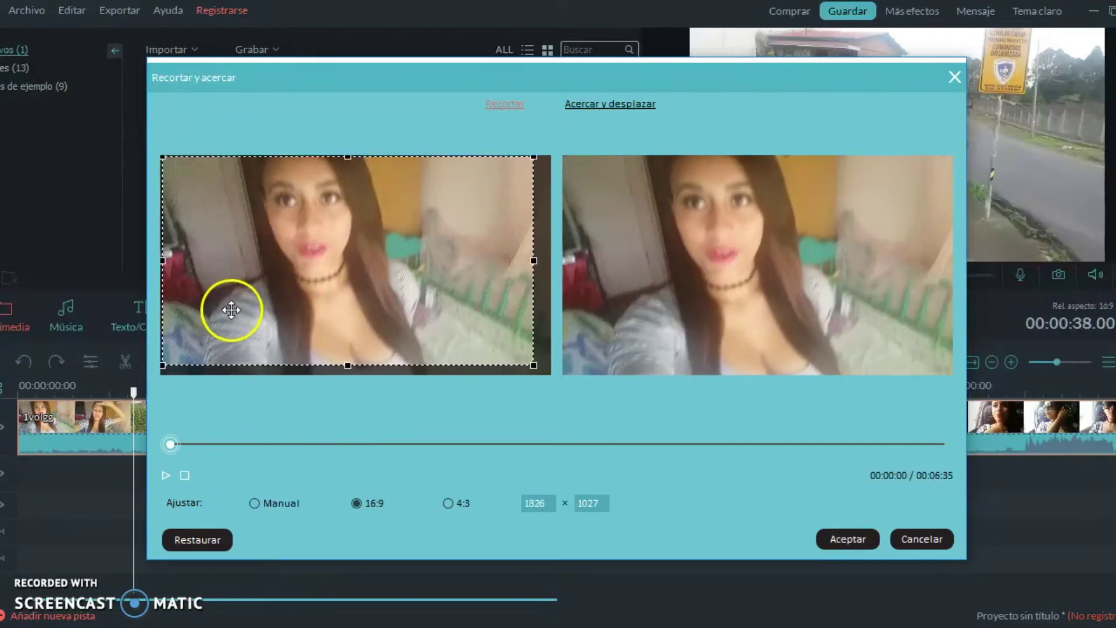
drag(232, 311, 238, 323)
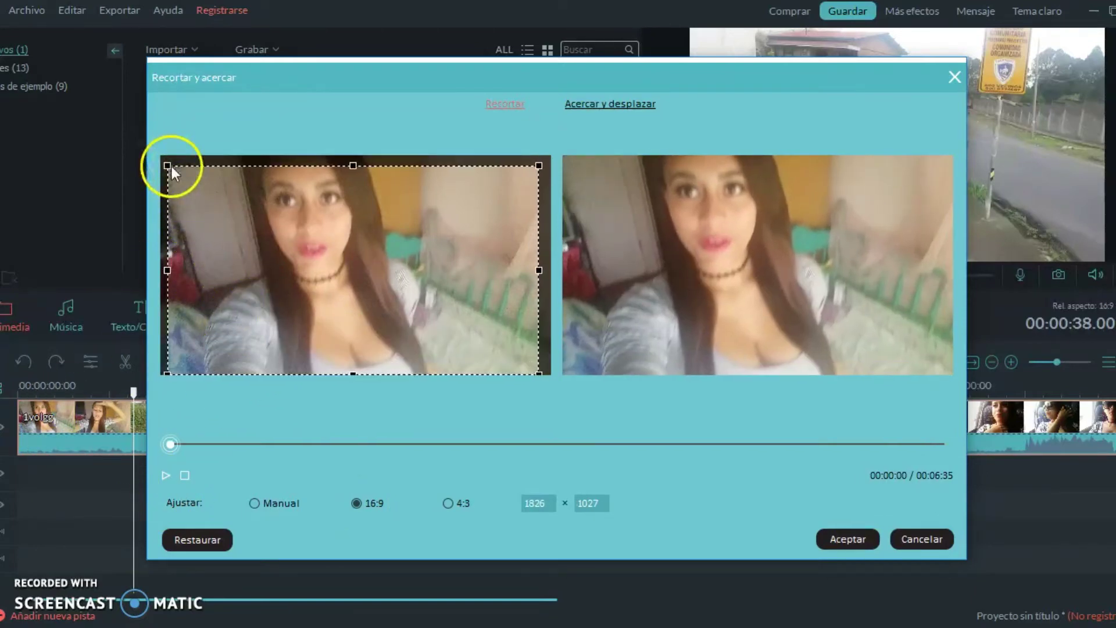
drag(168, 166, 146, 150)
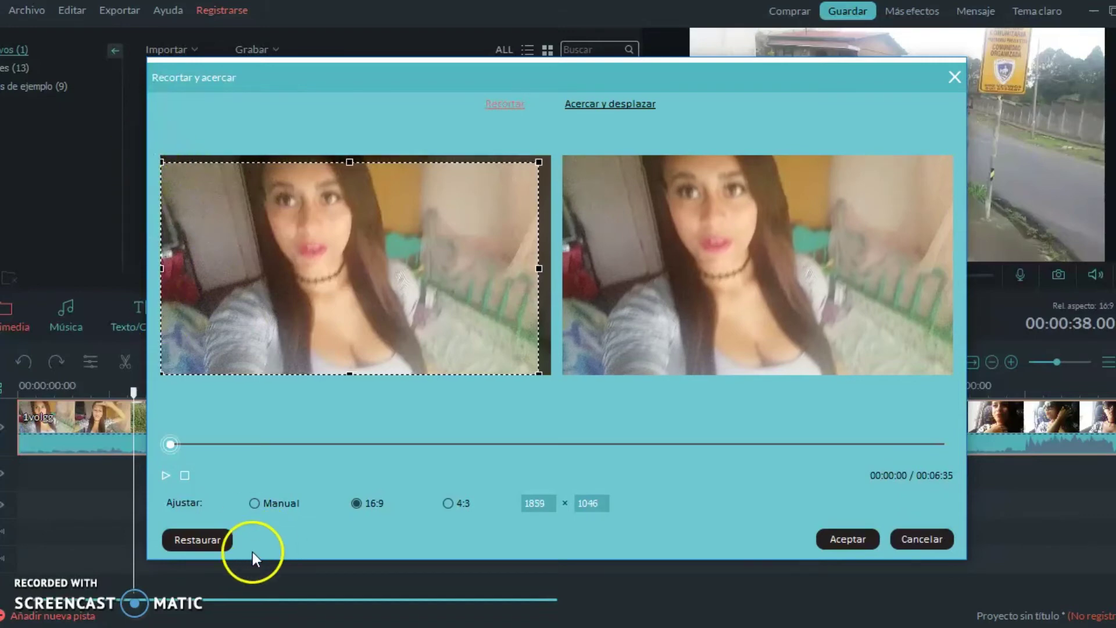
click(932, 532)
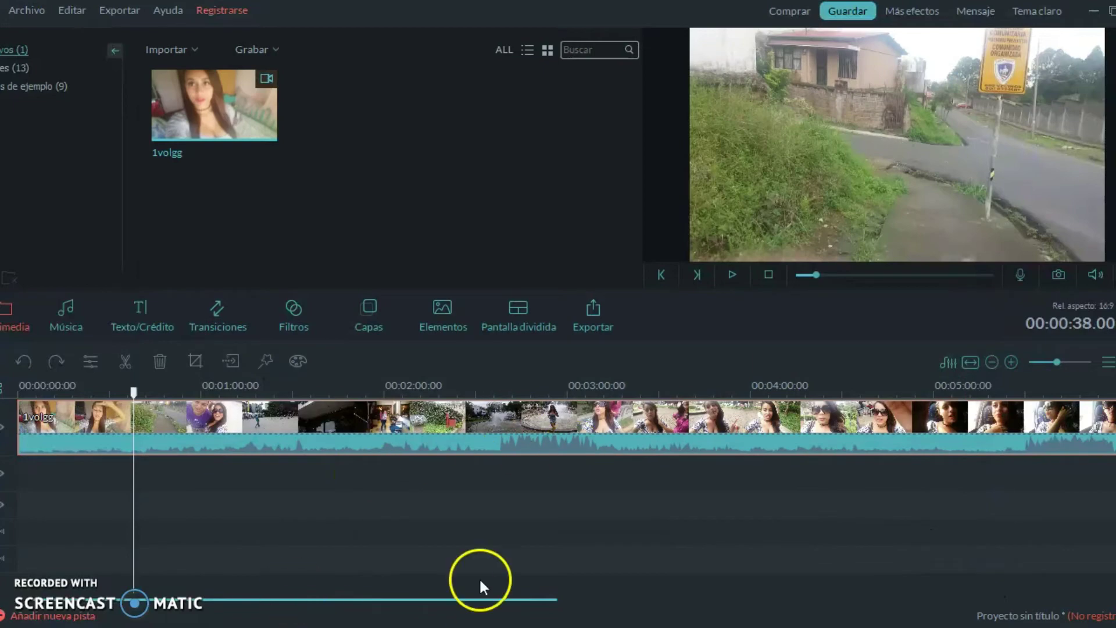
Step: Look through the 1volgg clip's advanced colour adjustments and its video and audio editing settings, leaving all values as they are
click(294, 363)
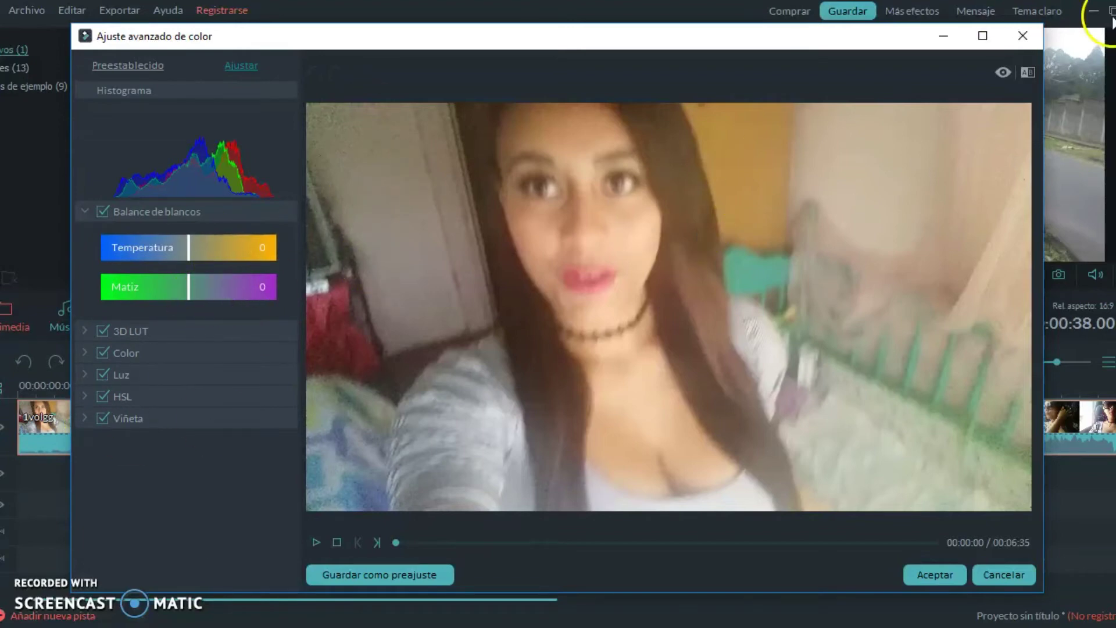
click(1023, 35)
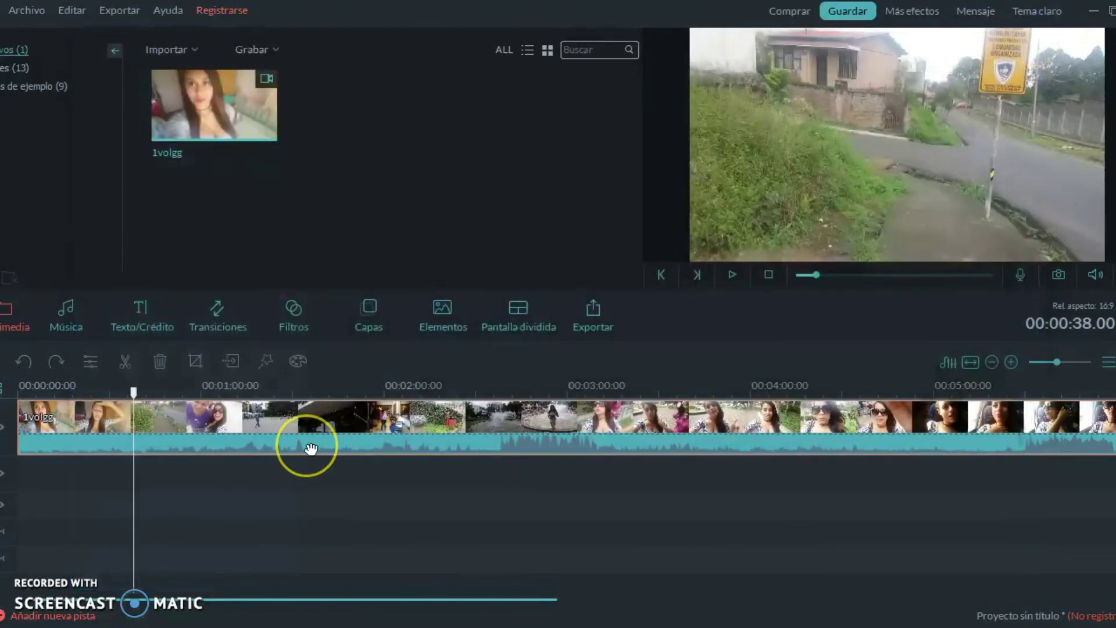
right_click(308, 448)
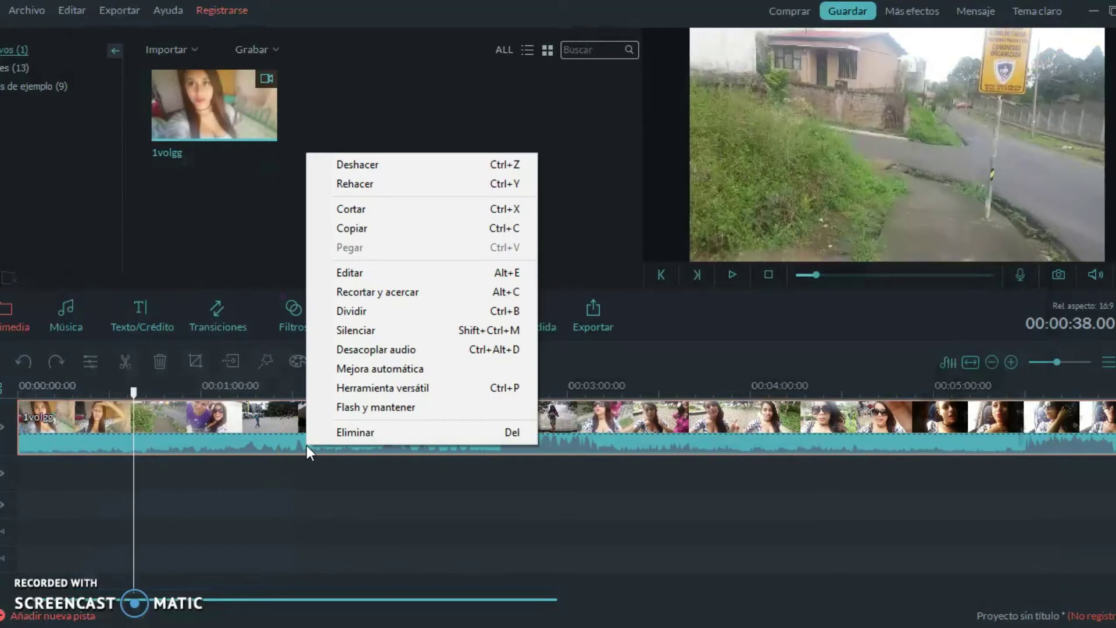
click(383, 330)
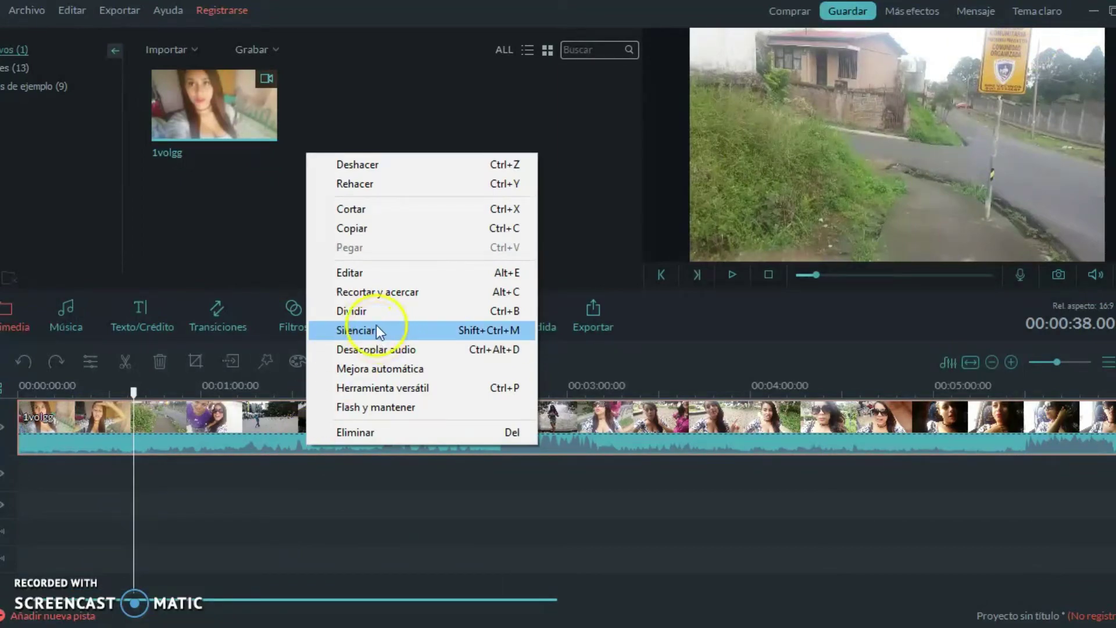
click(362, 273)
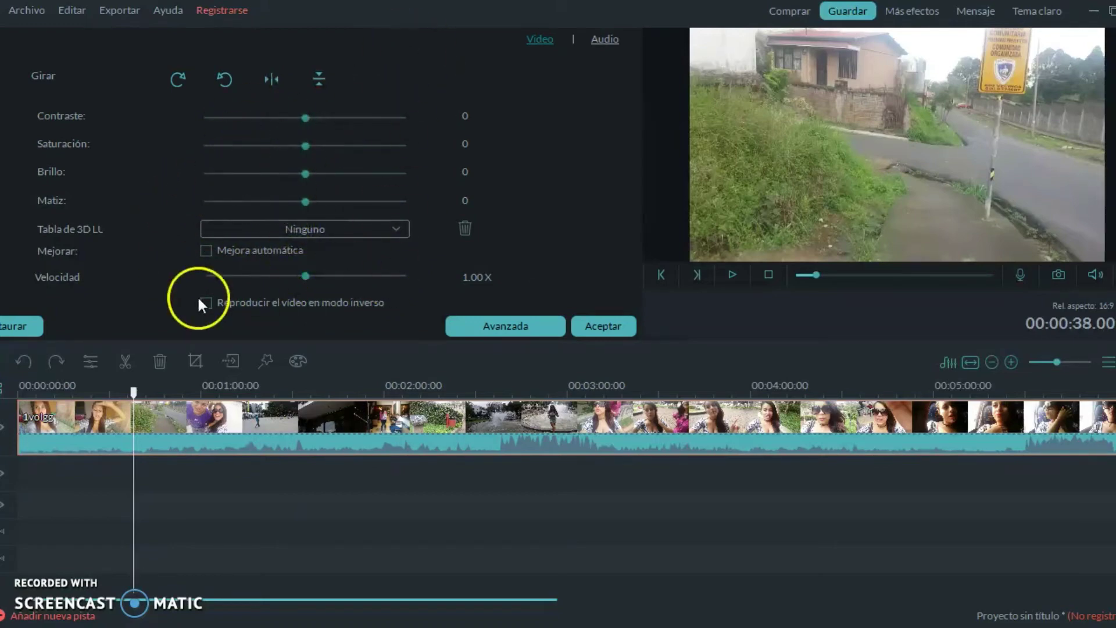
click(589, 39)
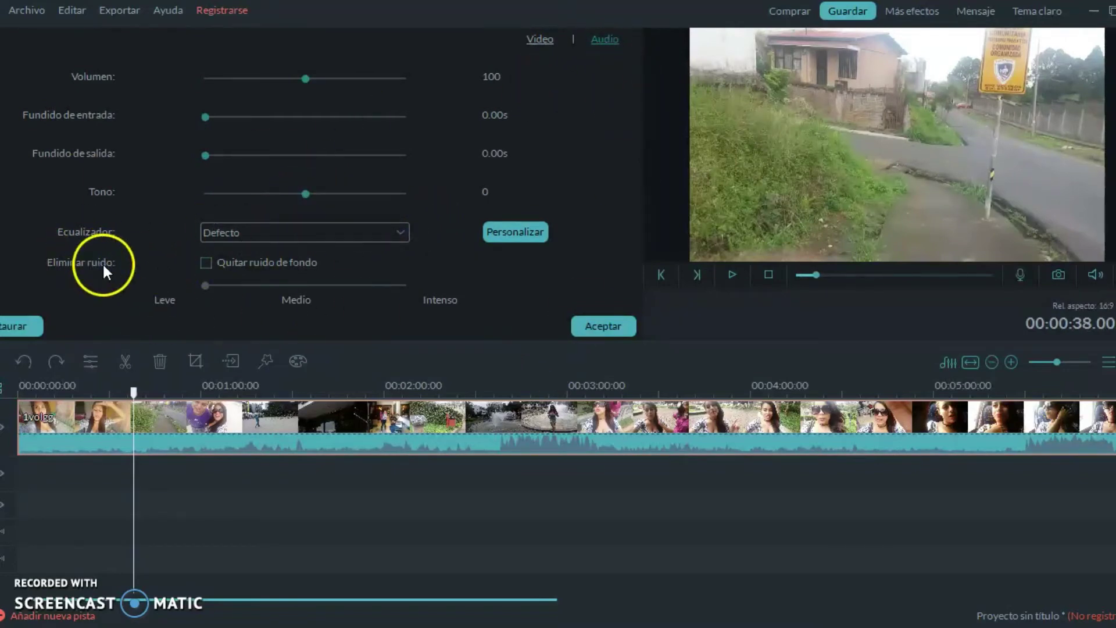
click(601, 334)
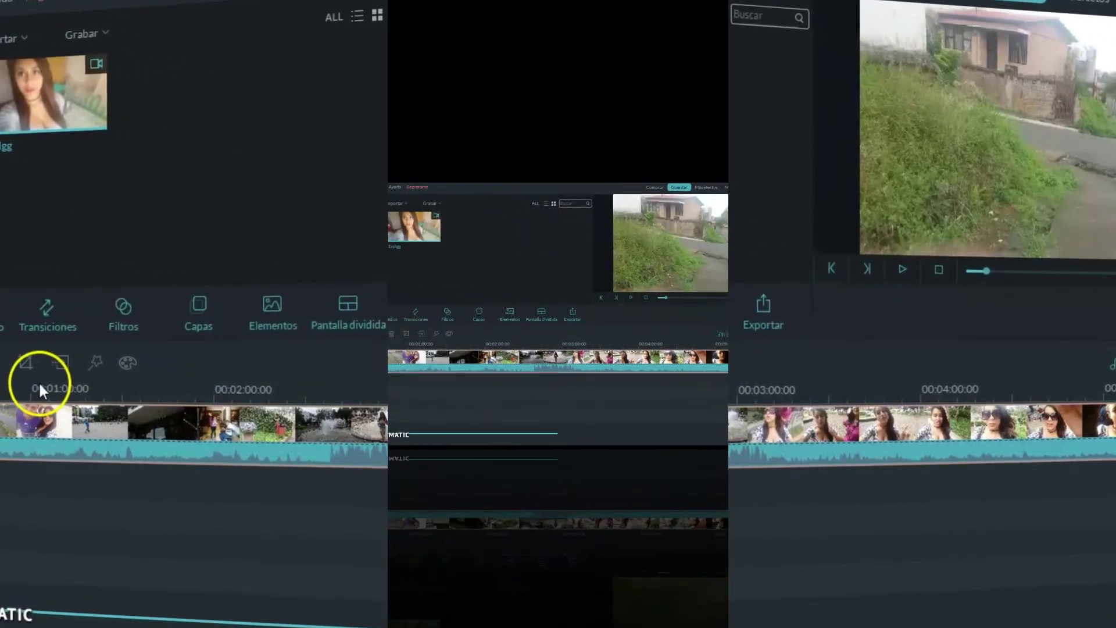
Step: Browse the music library's full list of tracks from its end back to its beginning
click(193, 319)
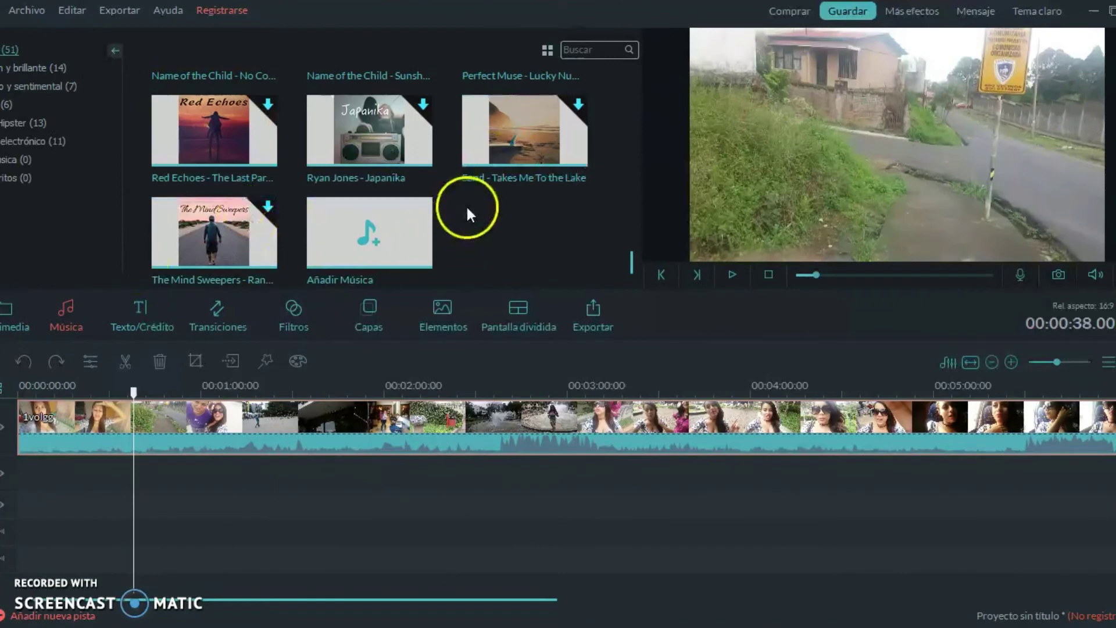
drag(633, 262, 620, 47)
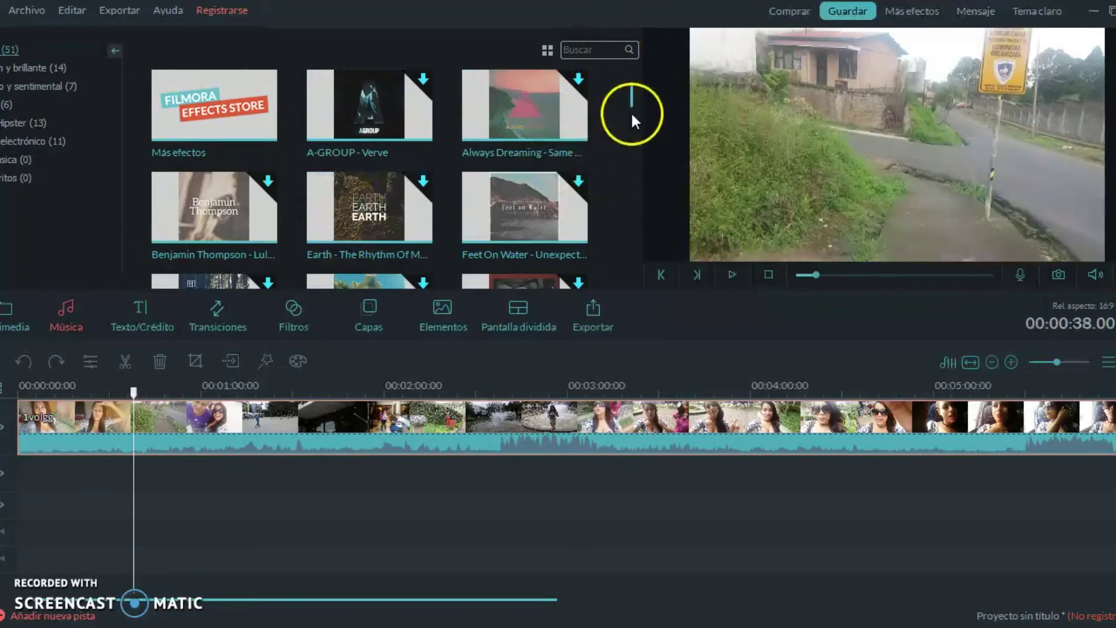
drag(634, 95, 629, 50)
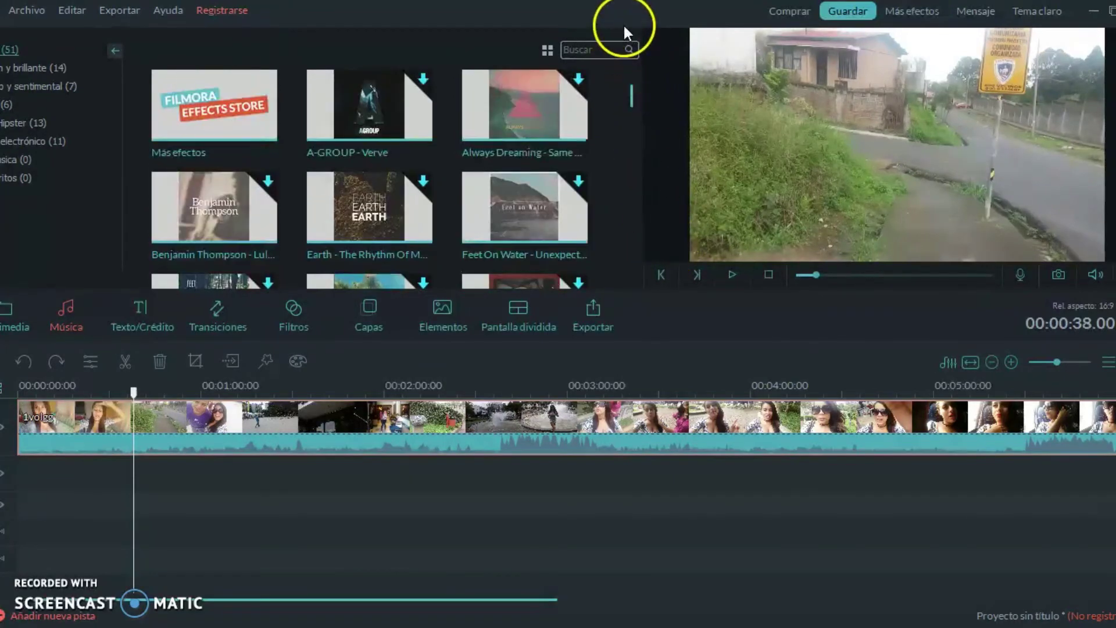
Step: Try adding A-GROUP - Verve to the music track at the playhead and delete it from the timeline
mouse_move(368, 107)
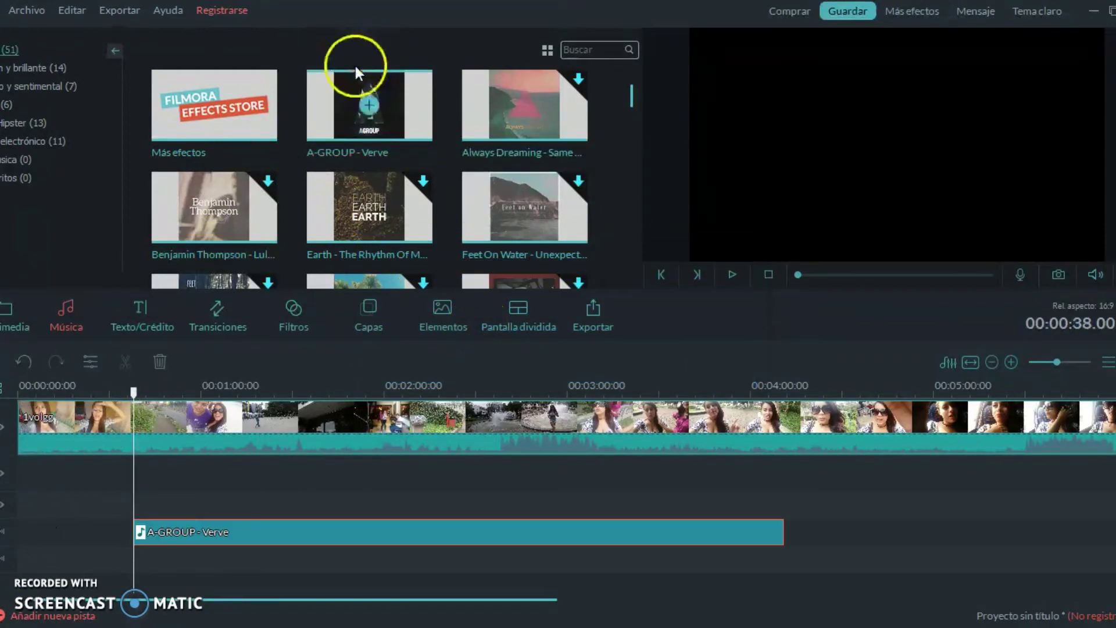
right_click(179, 534)
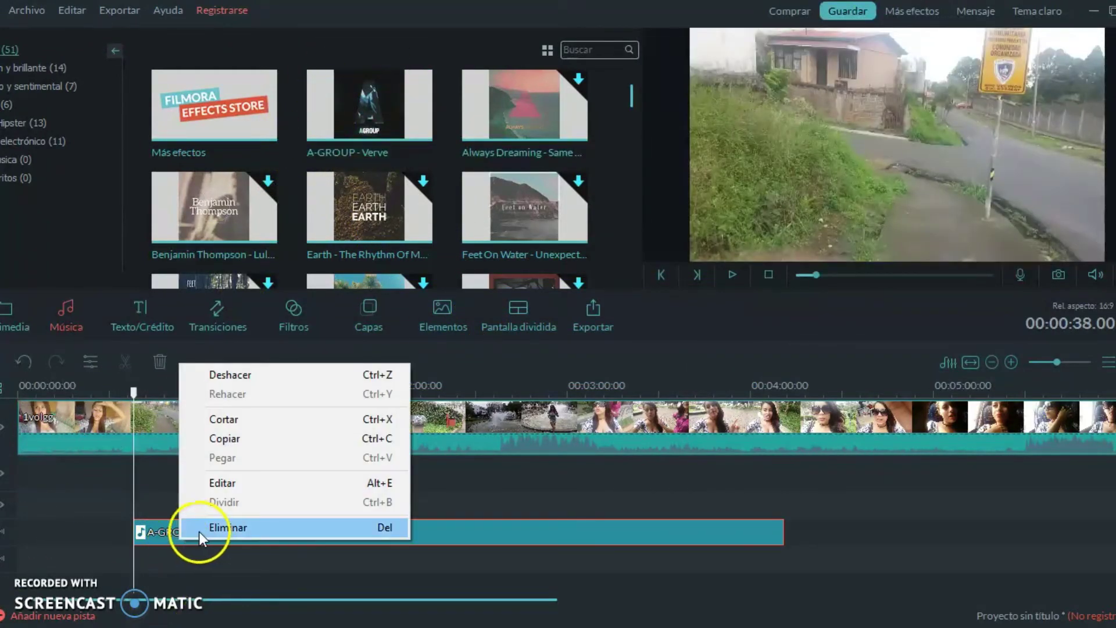
click(199, 529)
Step: Place A-GROUP - Verve at the very start of the first music track, and reposition the editor window to show the track headers
click(337, 120)
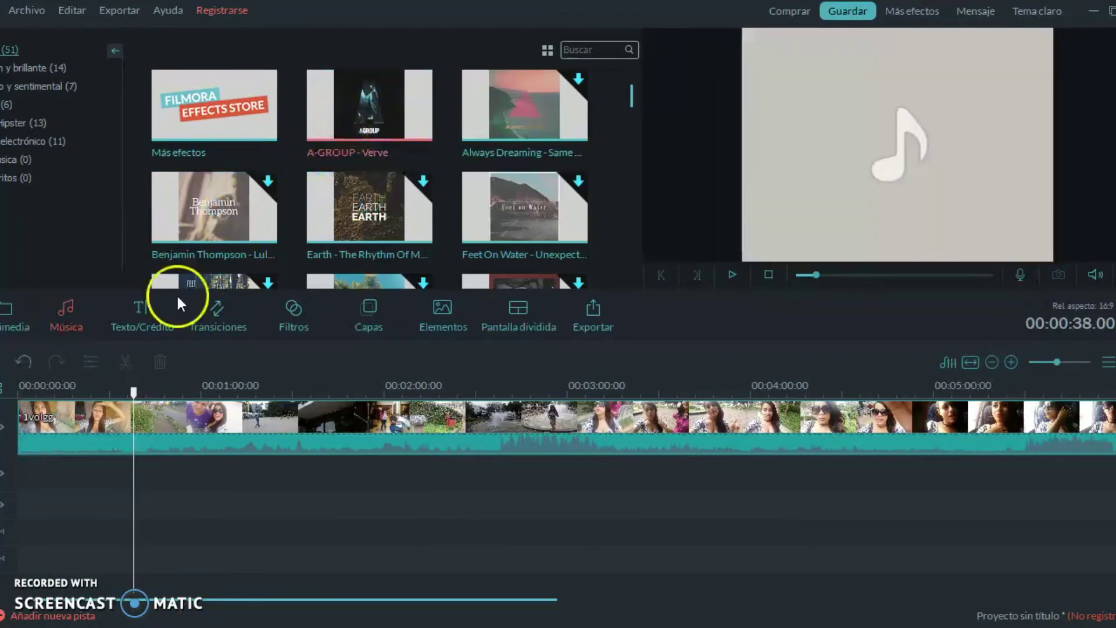
drag(177, 298, 27, 528)
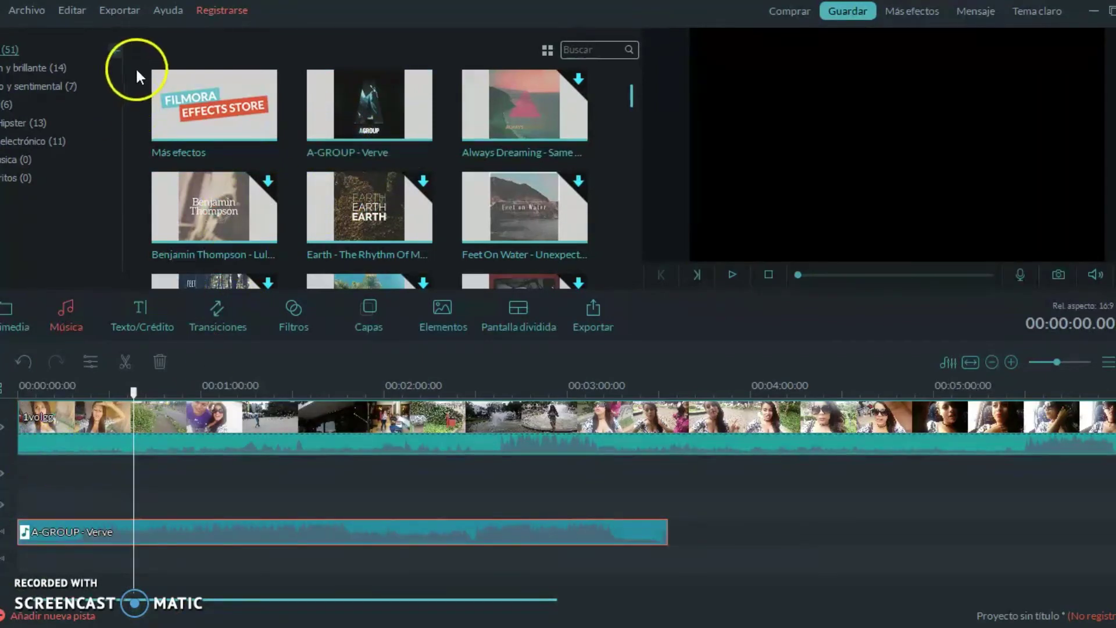
double_click(321, 3)
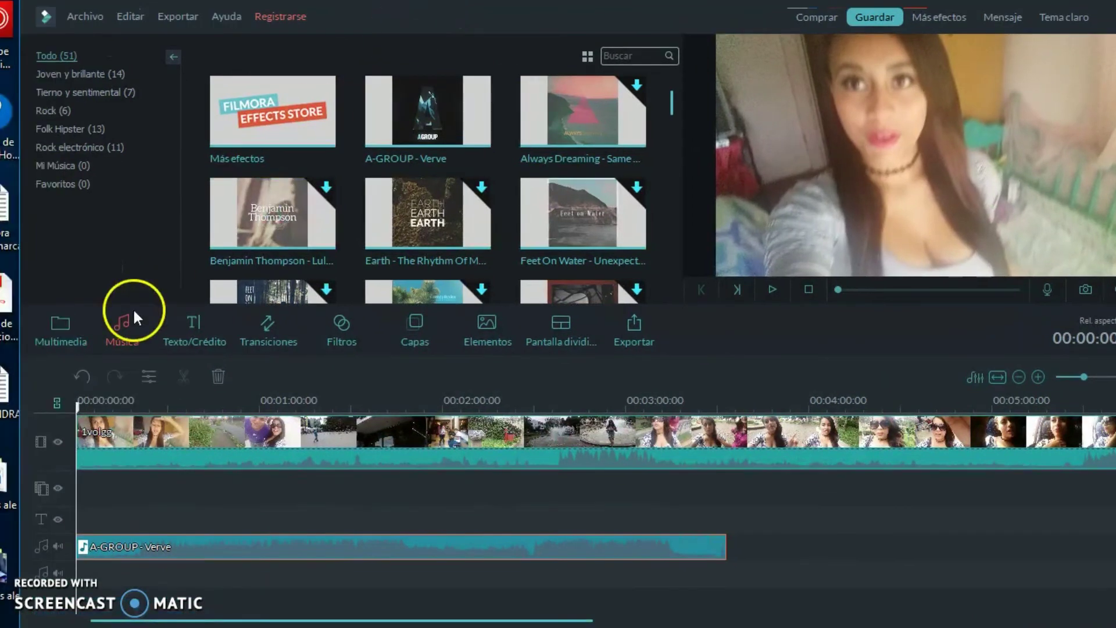
drag(378, 18, 354, 9)
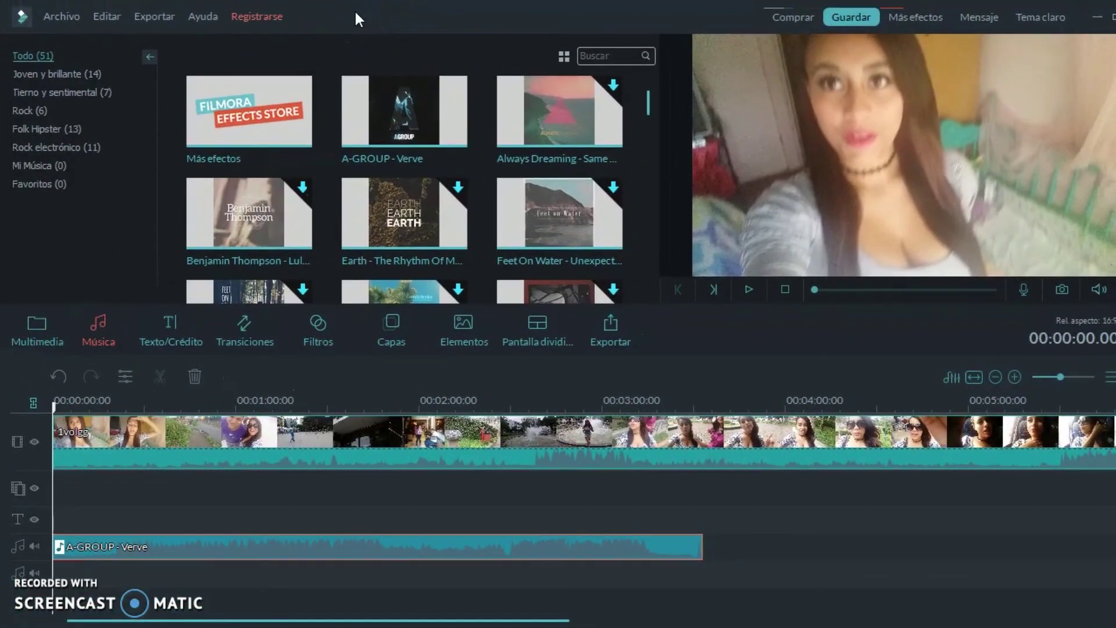
Step: Add a second copy of A-GROUP - Verve directly after the first and trim its end to the end of the 1volgg video
click(149, 443)
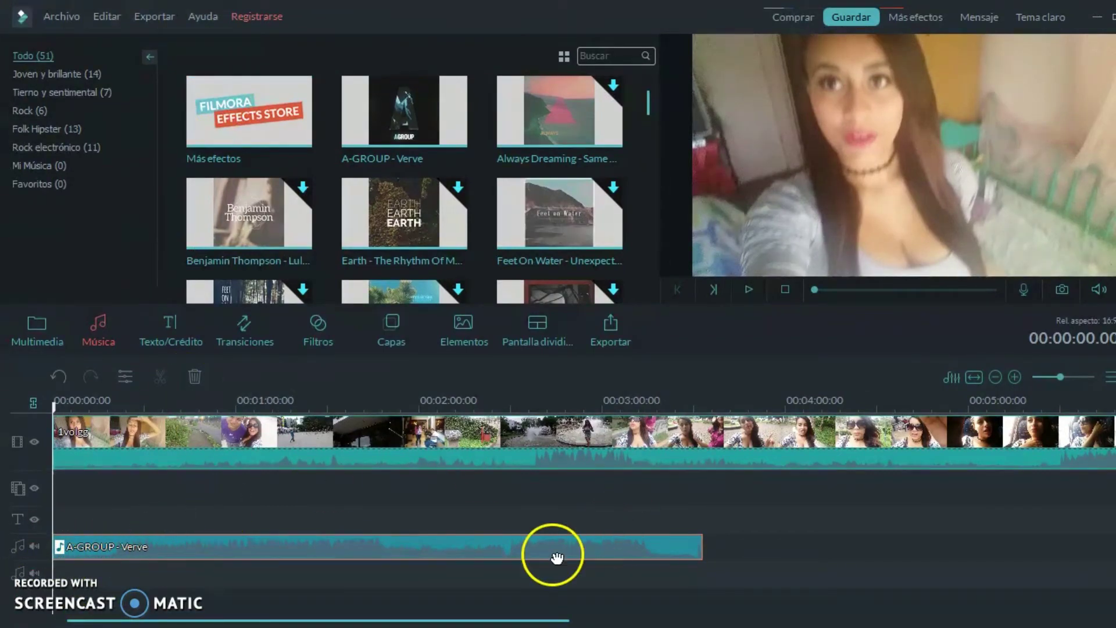
drag(461, 611, 647, 612)
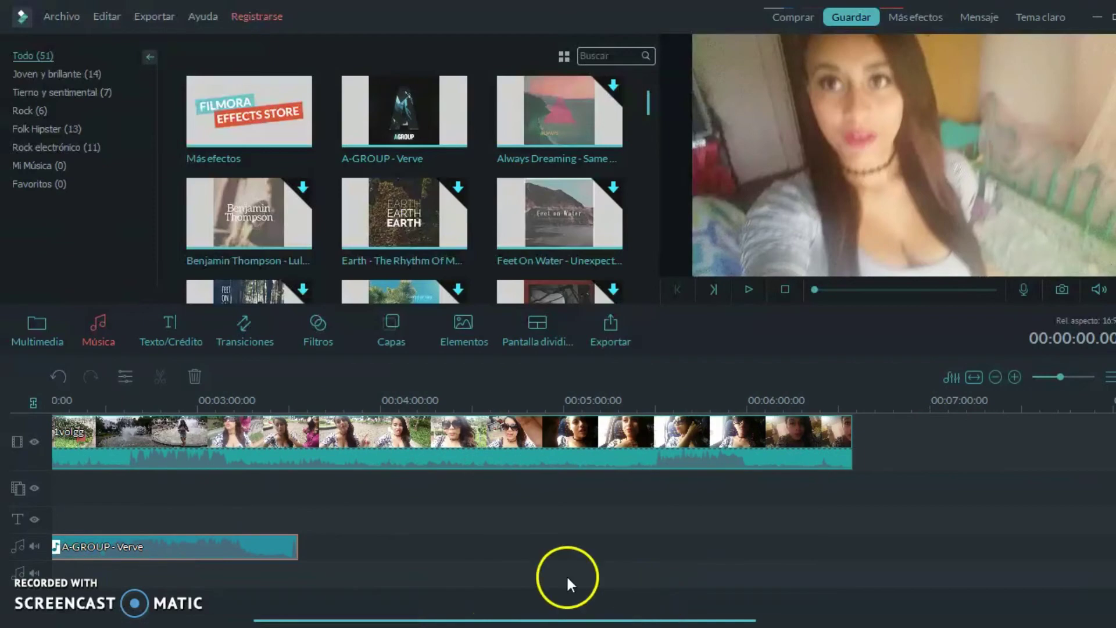
click(298, 543)
drag(369, 113, 299, 525)
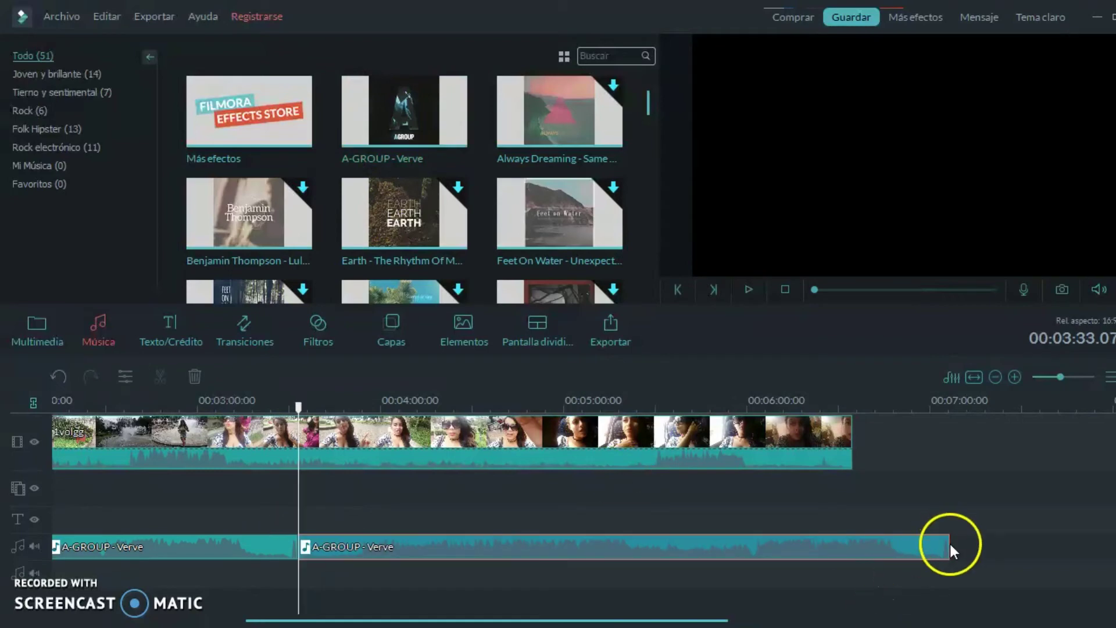
drag(948, 541, 862, 495)
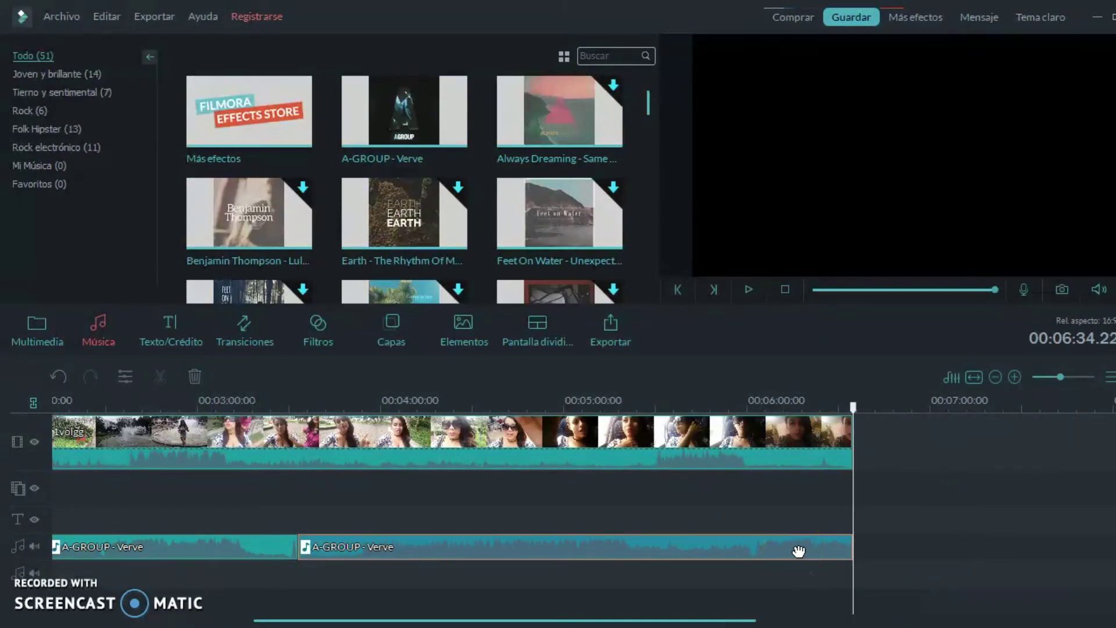
Step: Clear the timeline by deleting both A-GROUP - Verve music clips and the 1volgg video clip
drag(853, 407, 464, 407)
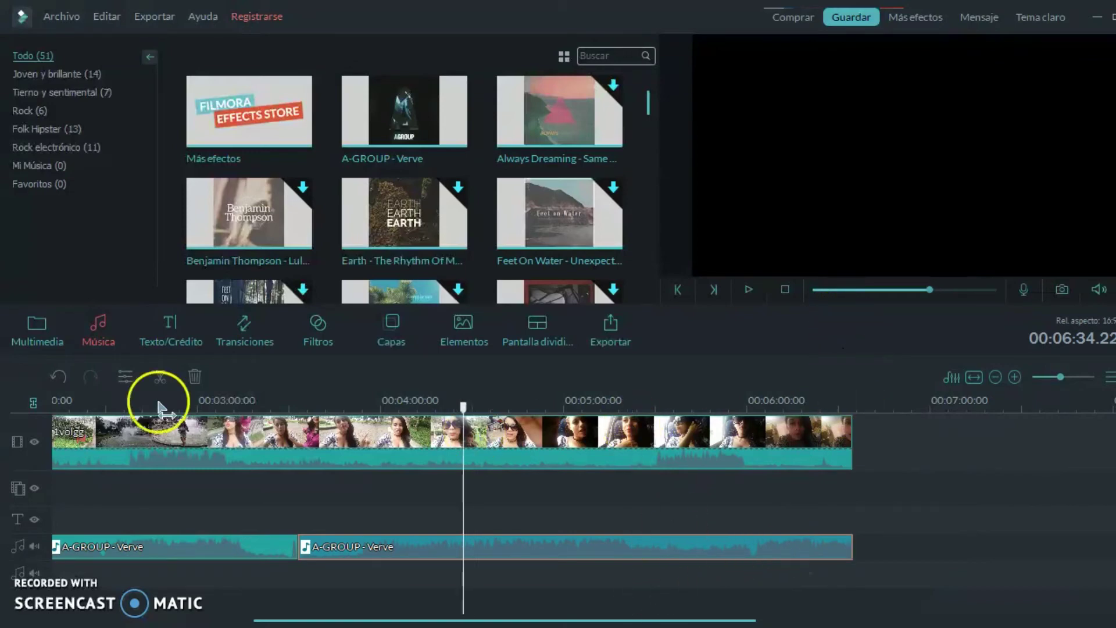
click(30, 400)
click(190, 540)
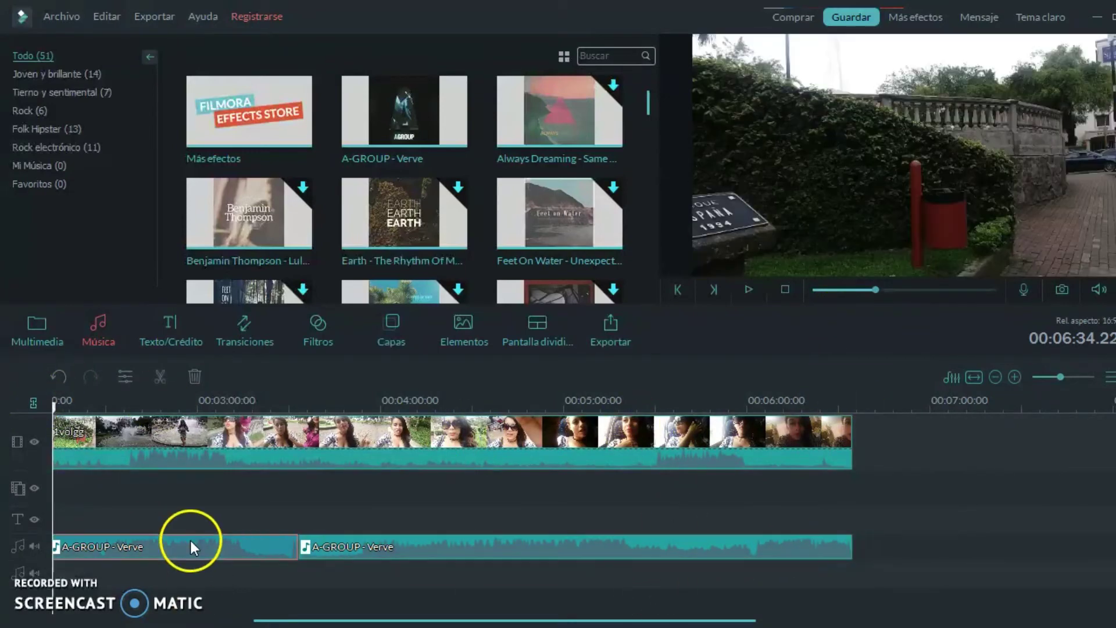
right_click(190, 540)
click(212, 532)
right_click(173, 438)
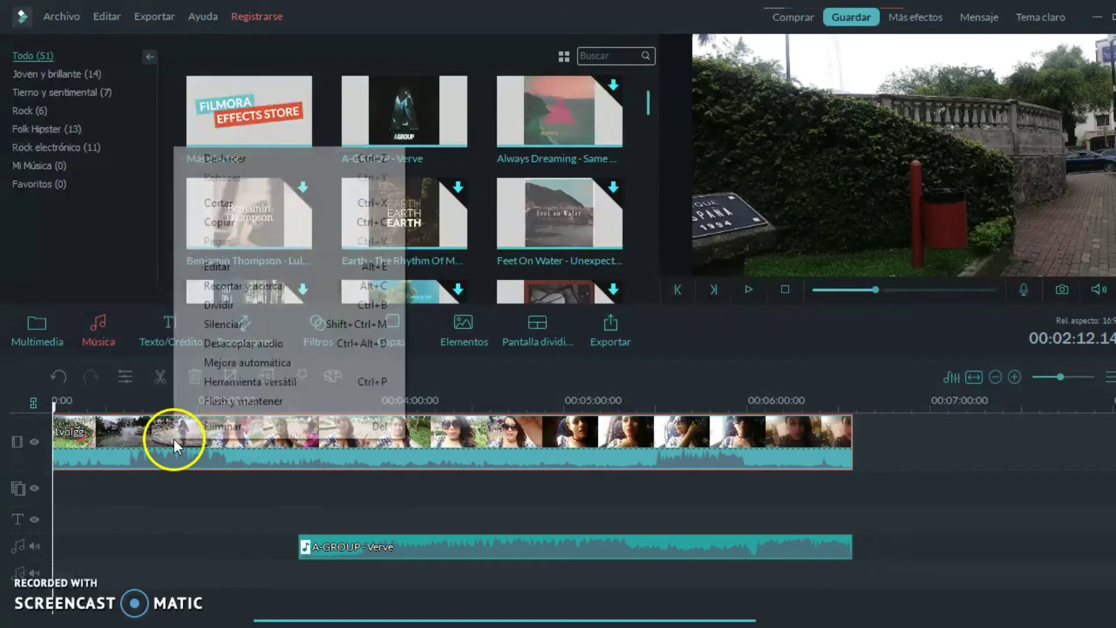
click(219, 425)
right_click(383, 553)
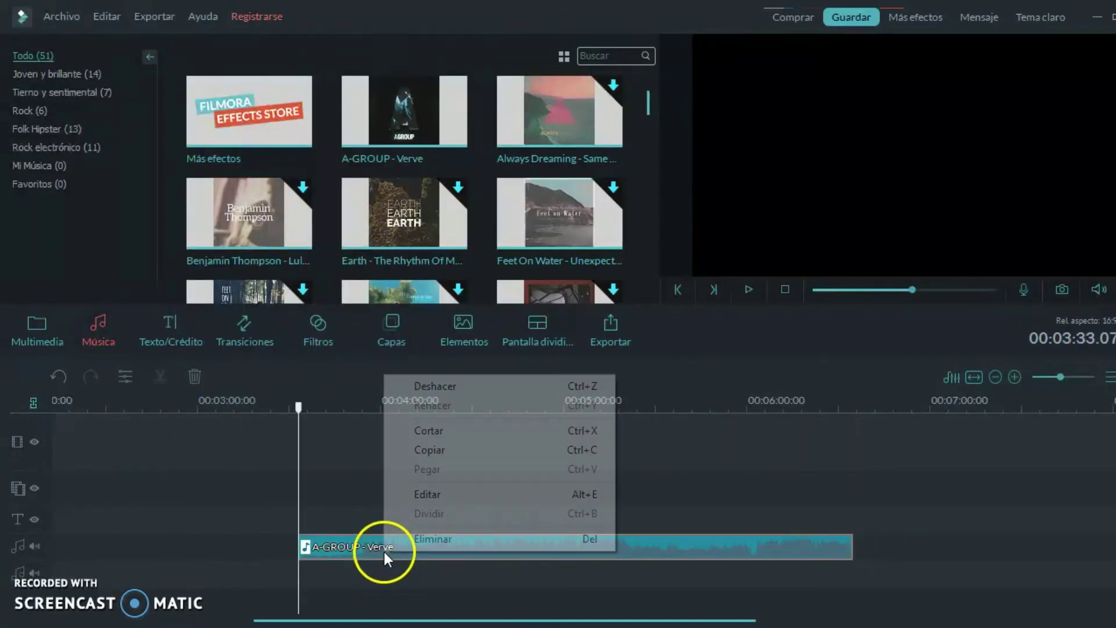
click(392, 544)
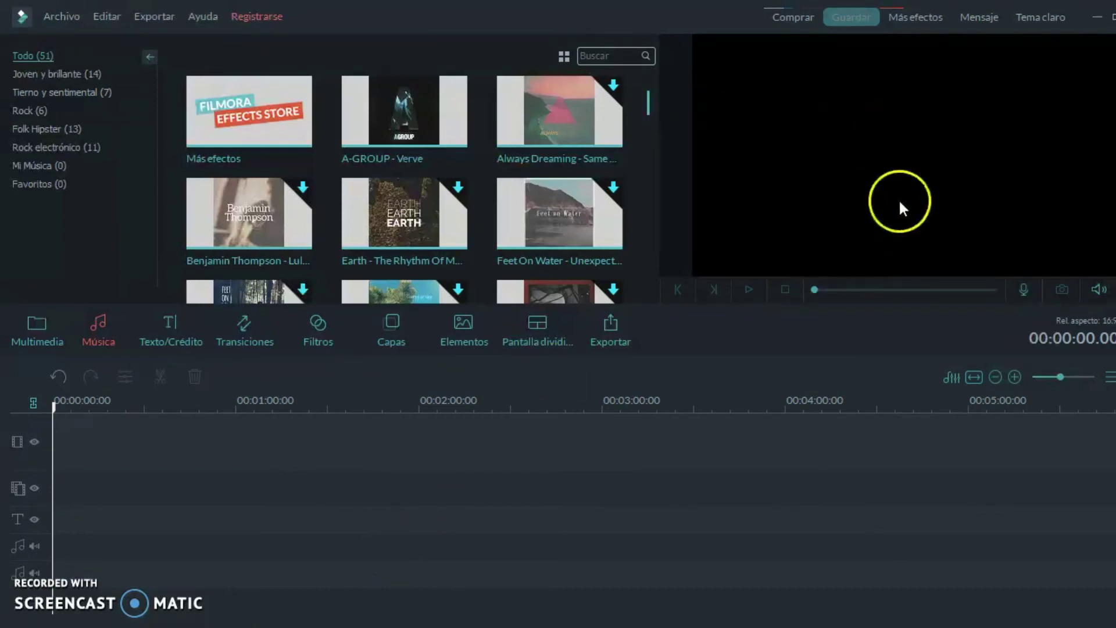
Step: Delete the 1volgg file from the media library
click(31, 334)
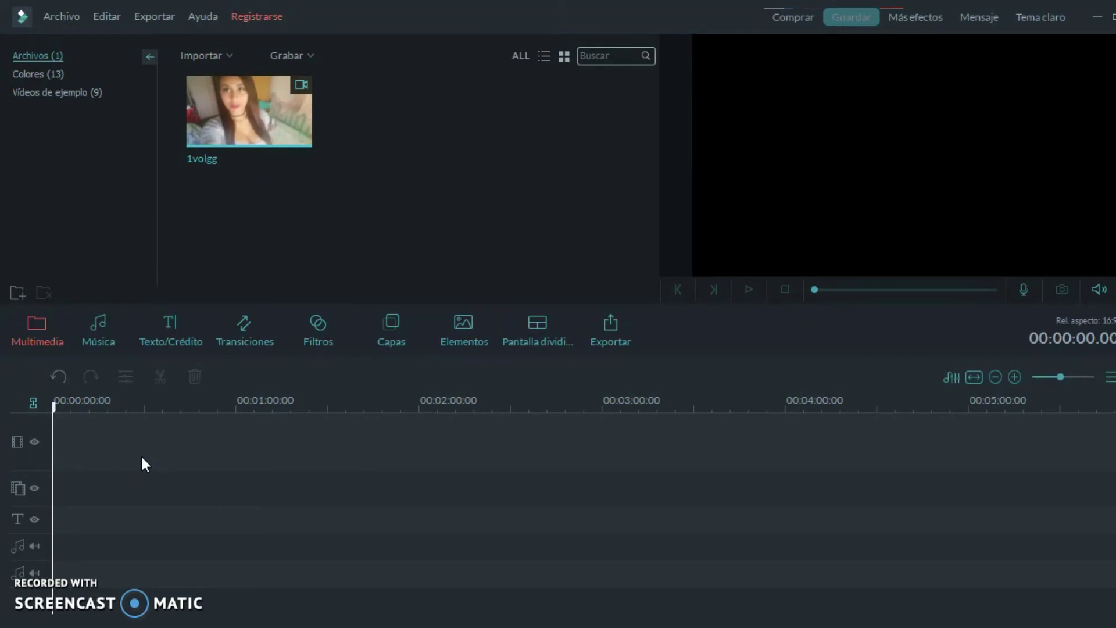
mouse_move(235, 97)
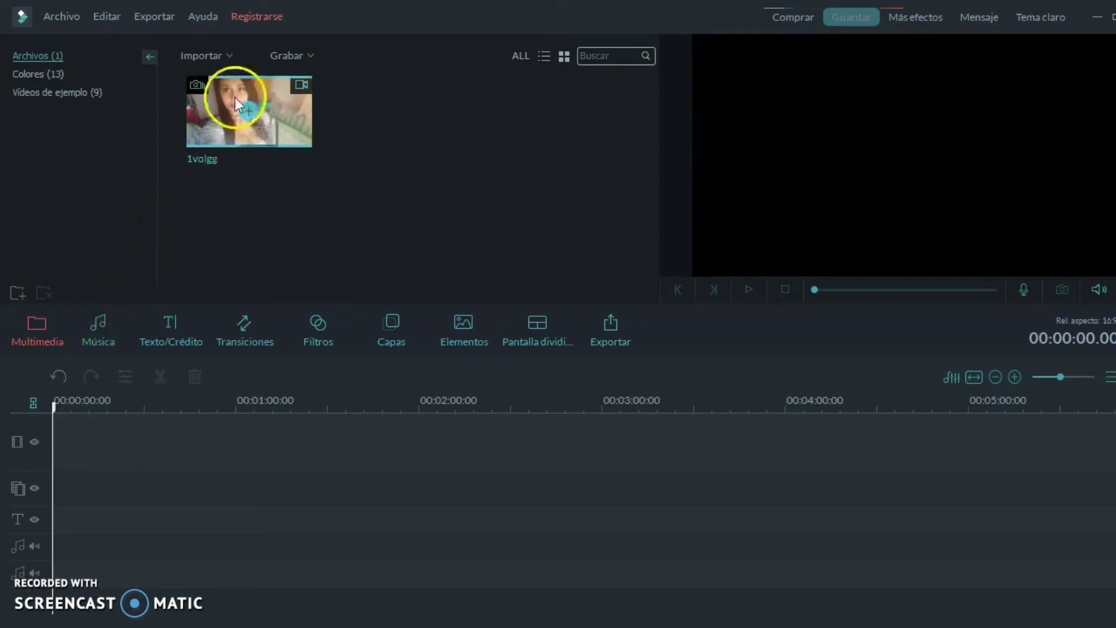
right_click(189, 141)
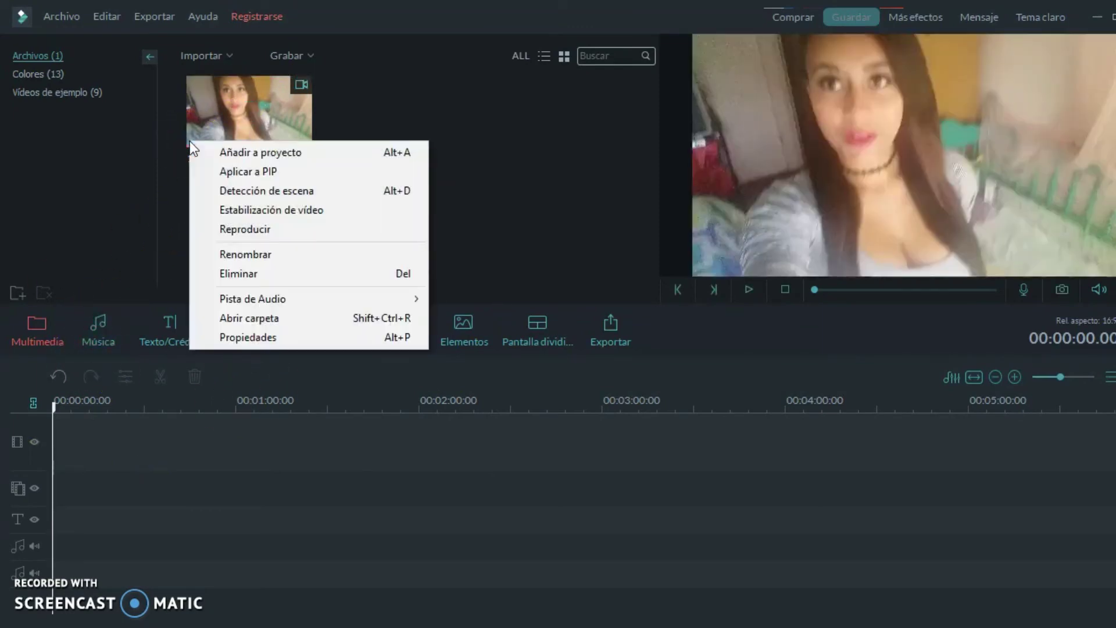
click(255, 268)
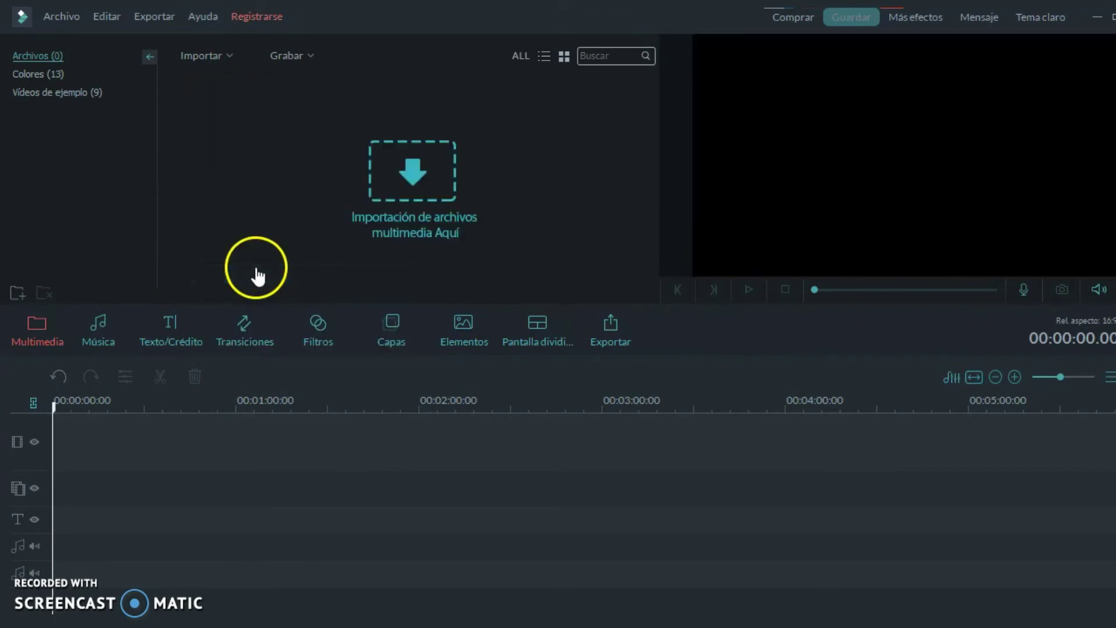
Step: Import the Pantalla_Verde green-screen Suscríbete y Campanita video from the desktop's efectos pantalla verde folder into the media library
click(391, 164)
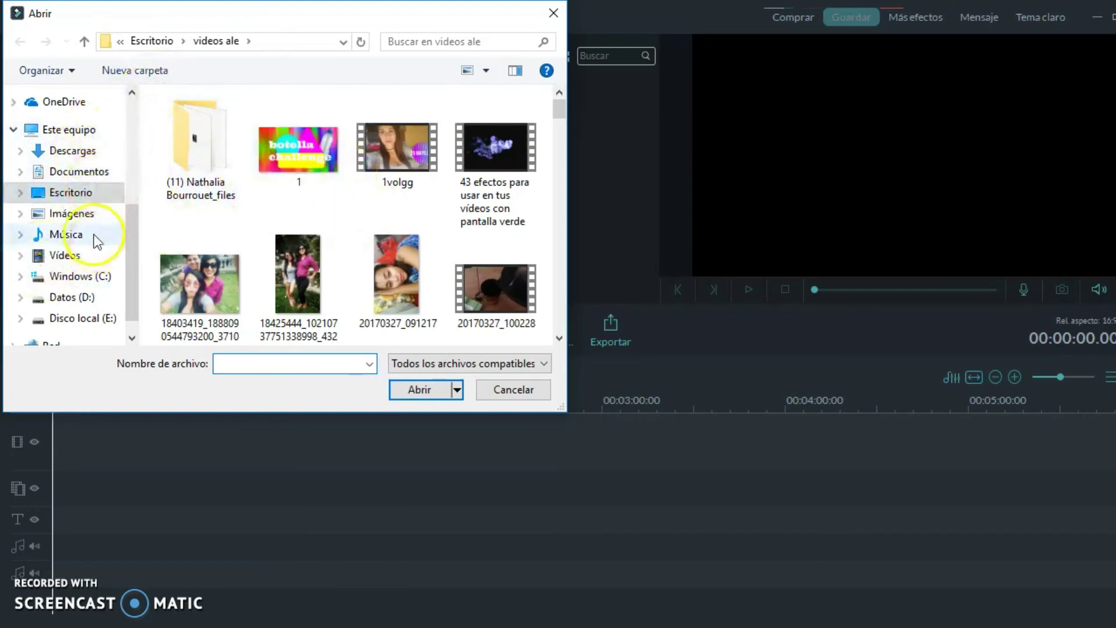
drag(559, 109, 562, 162)
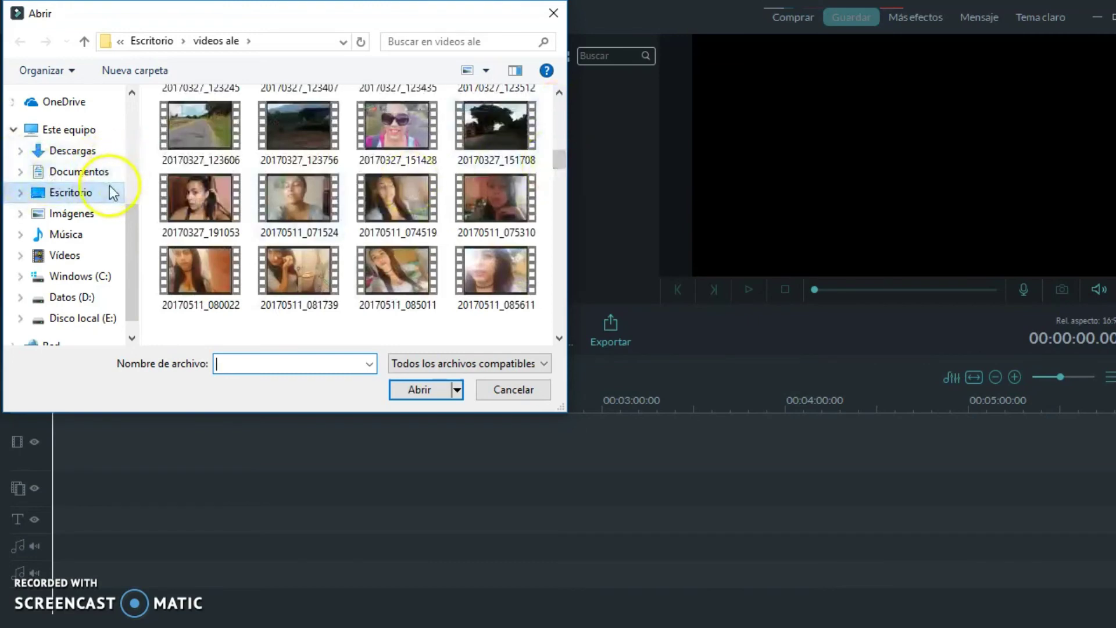
click(109, 190)
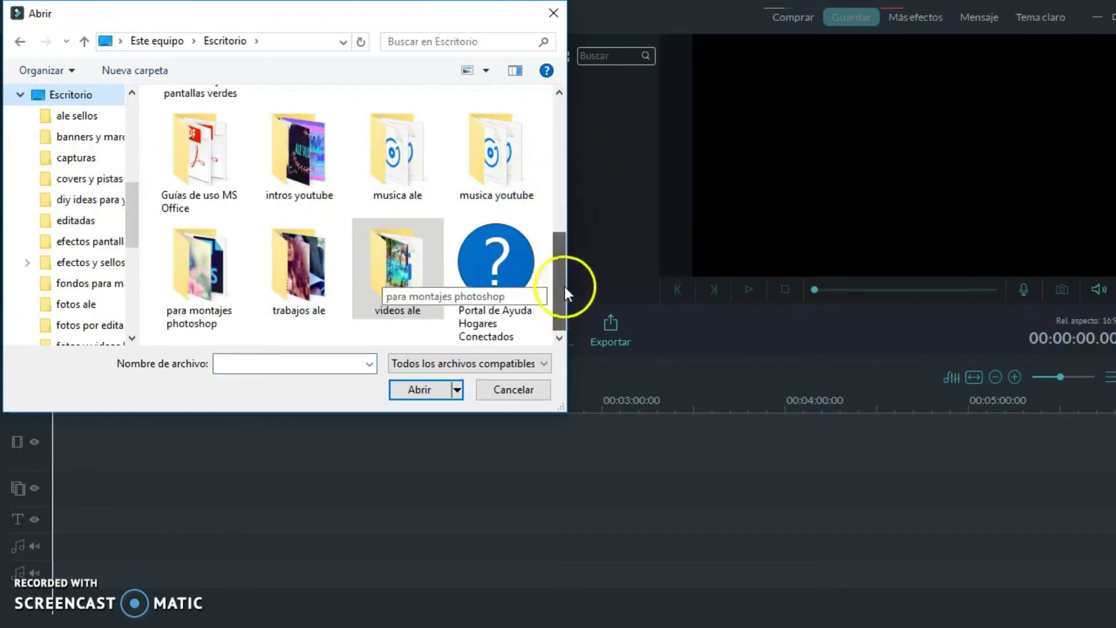
drag(564, 287, 554, 139)
scroll(407, 204, down, 1)
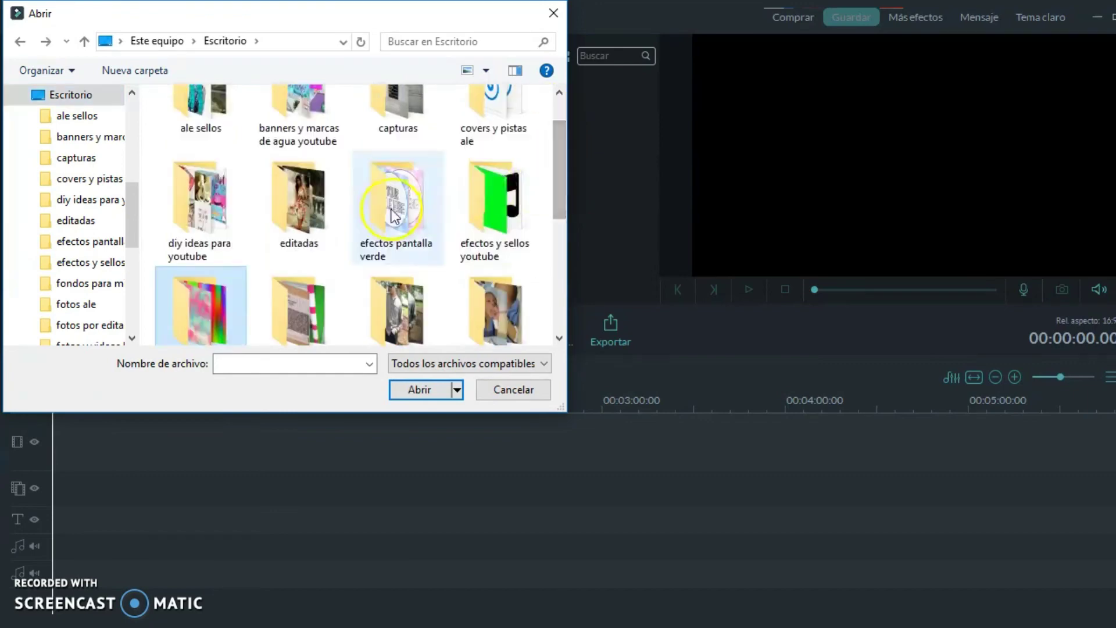
double_click(395, 201)
click(605, 94)
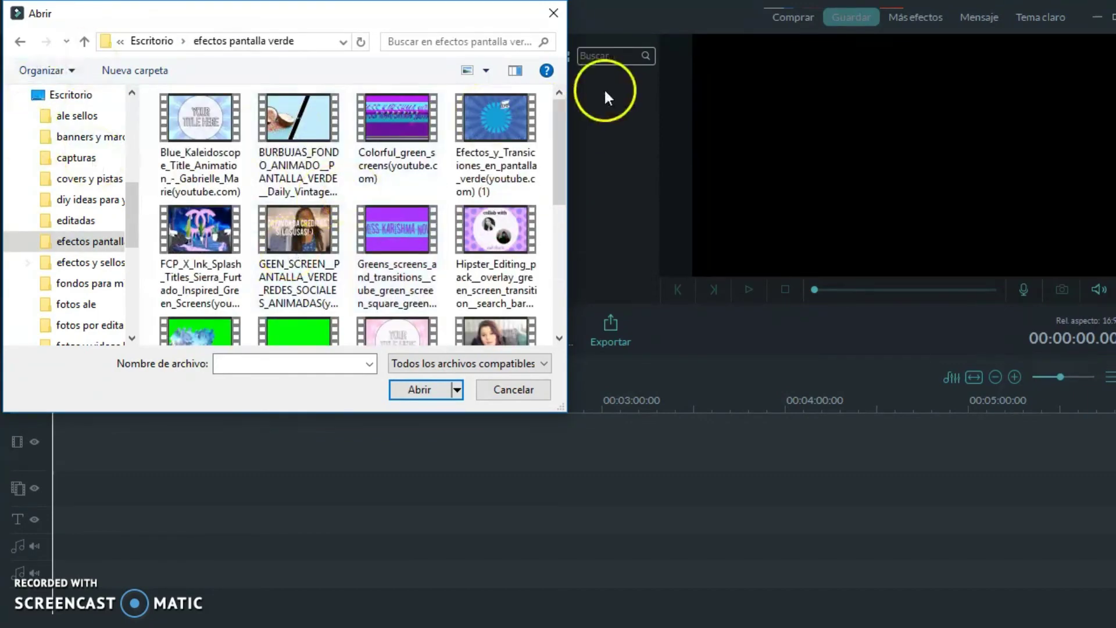
drag(556, 173, 564, 228)
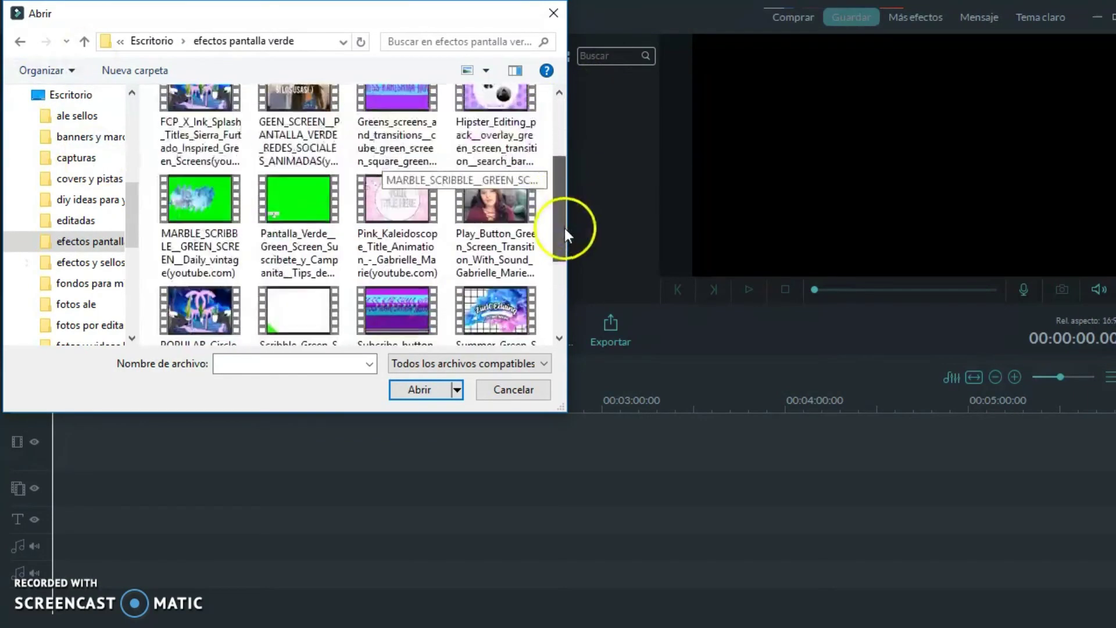
click(297, 253)
click(431, 389)
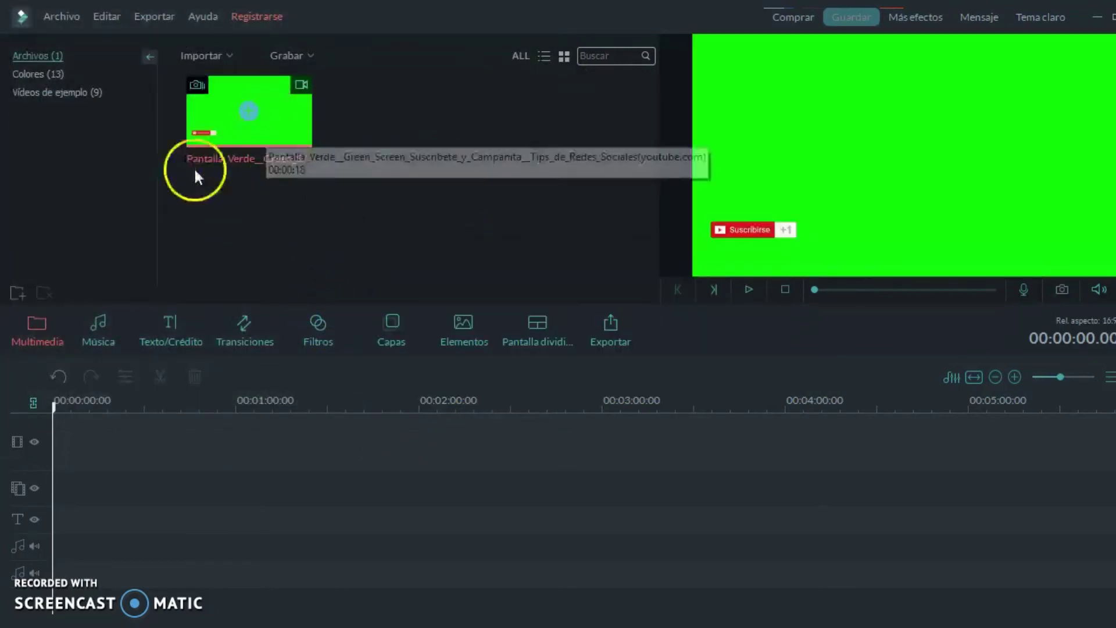
Step: Import the 1volgg video from the desktop's videos ale folder into the media library
click(196, 55)
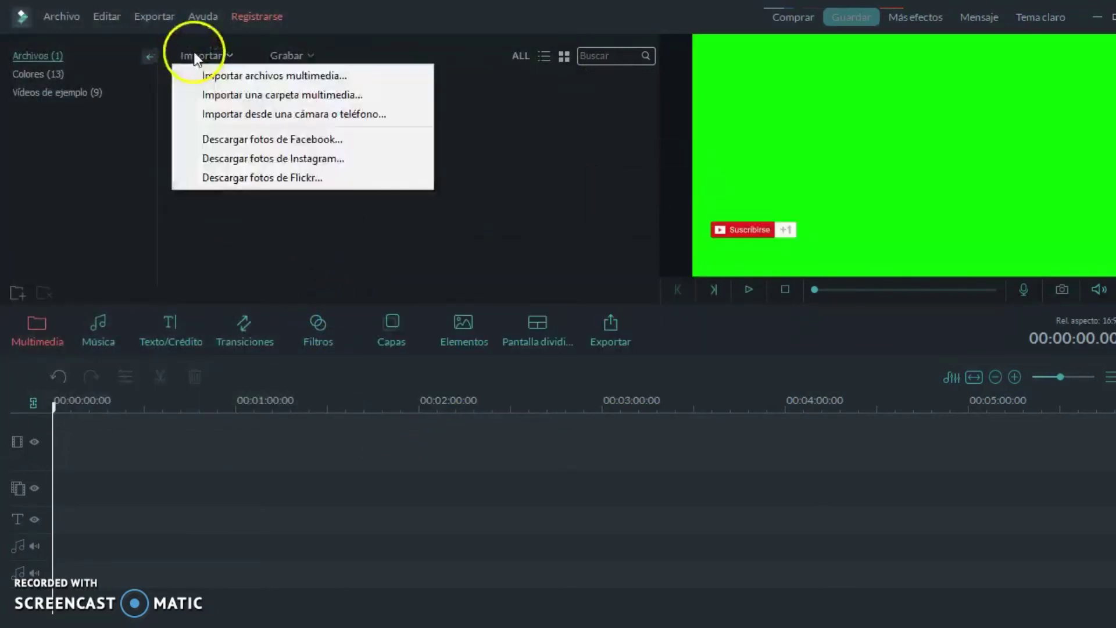
click(201, 81)
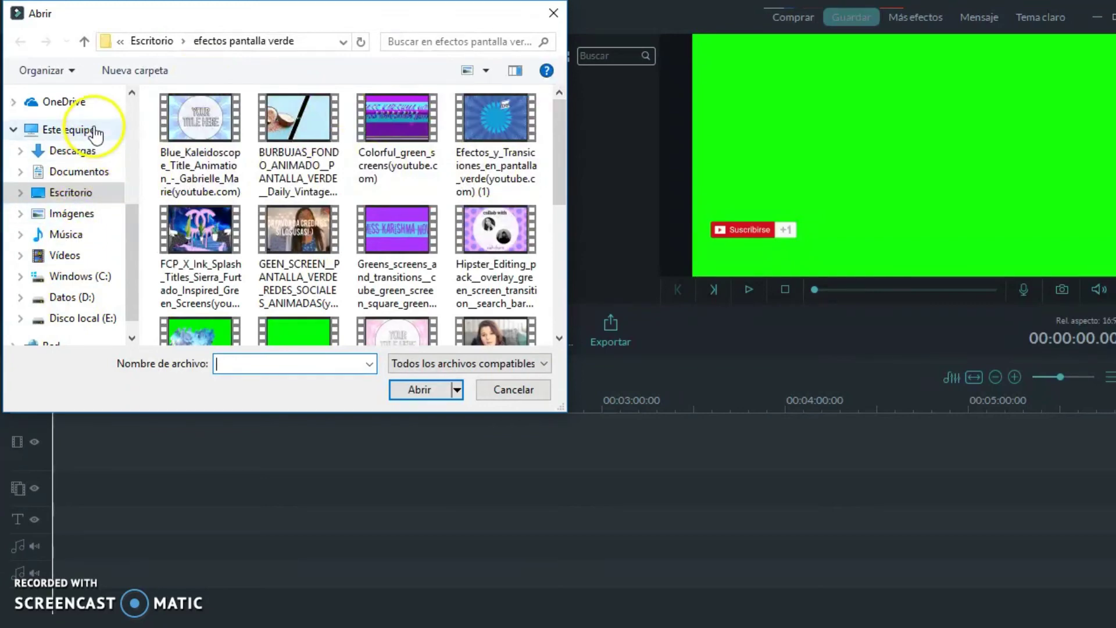
click(86, 190)
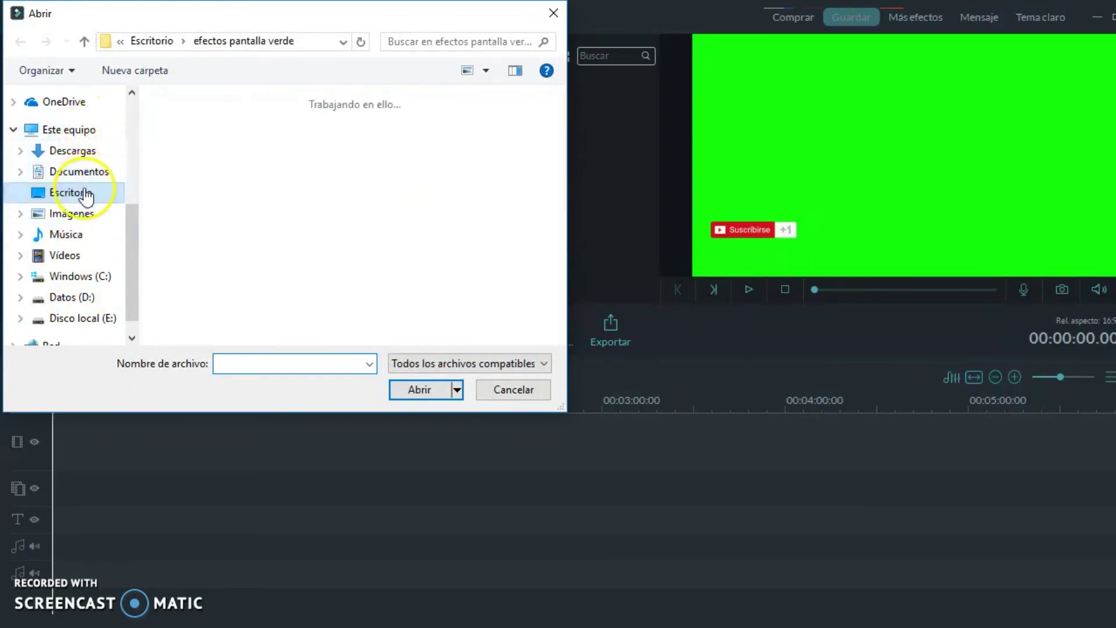
drag(563, 140, 557, 284)
double_click(410, 270)
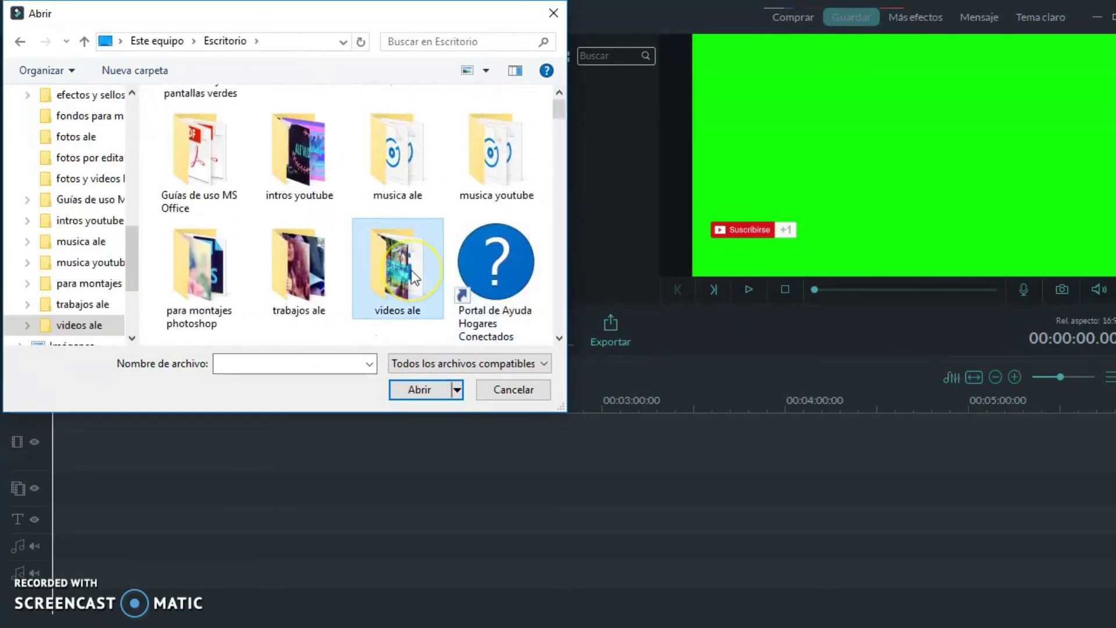
click(410, 158)
click(418, 389)
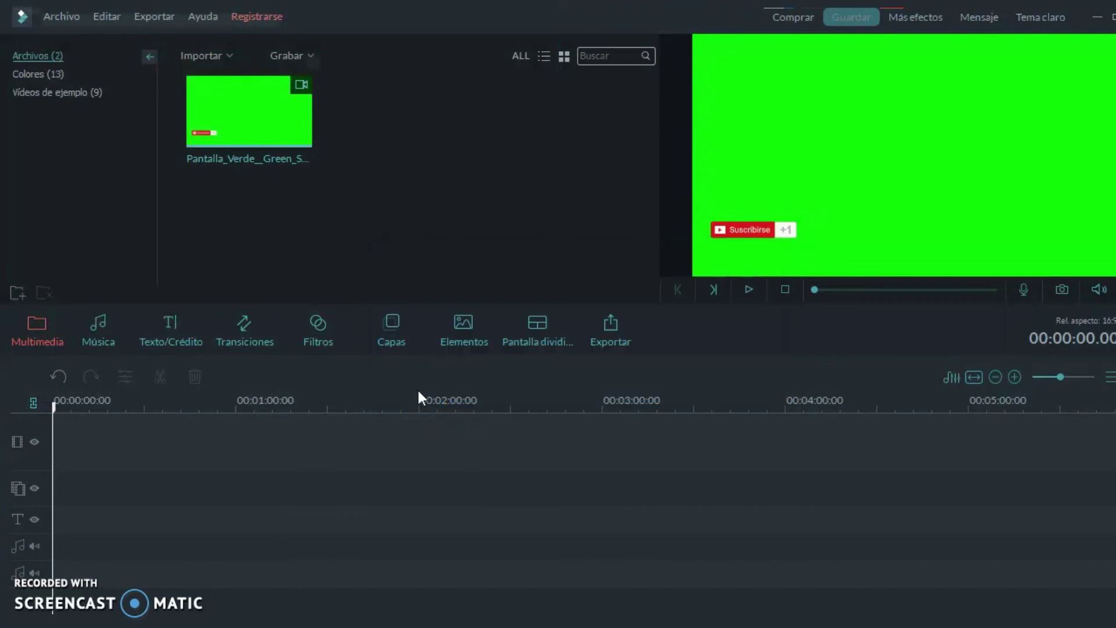
Step: Overlay the green-screen clip on the start of 1volgg in the timeline and key out its green background with the chroma key
drag(413, 143, 57, 497)
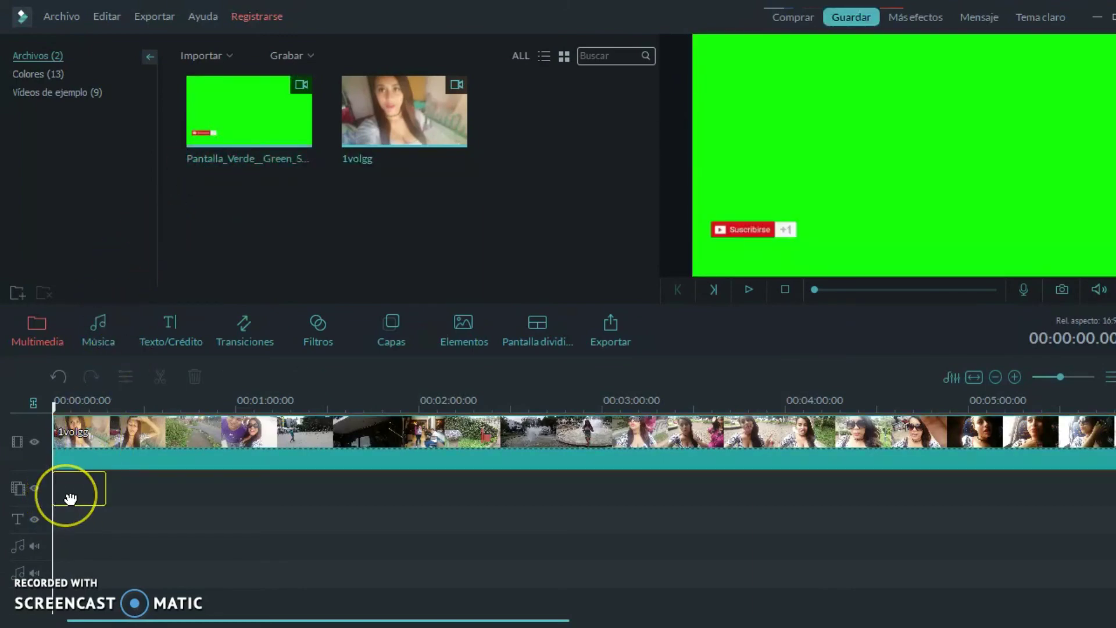
right_click(66, 495)
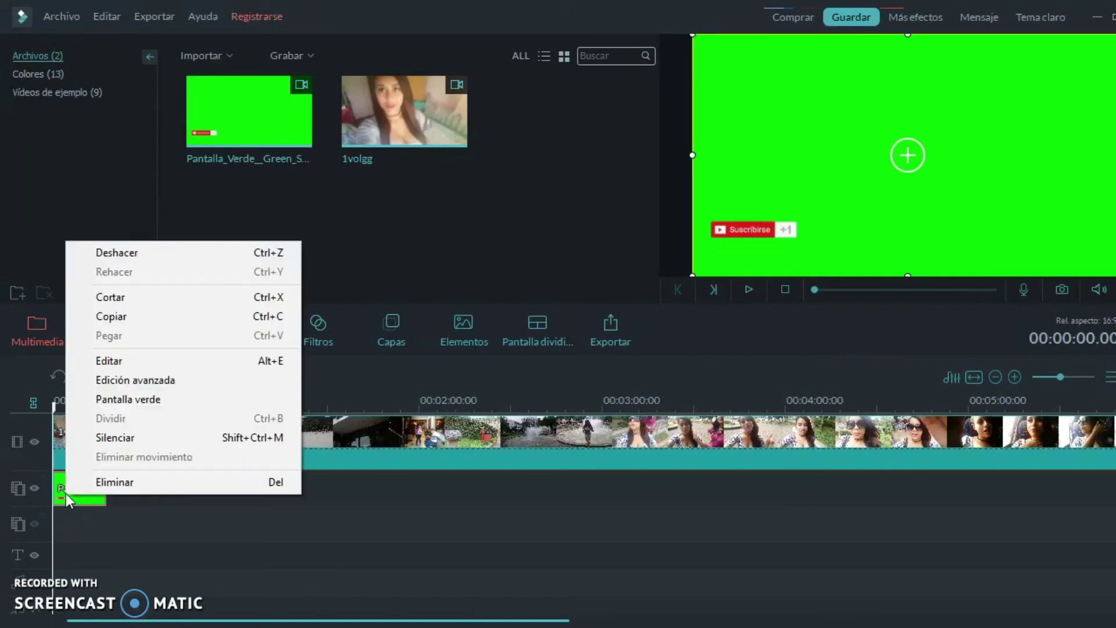
click(127, 399)
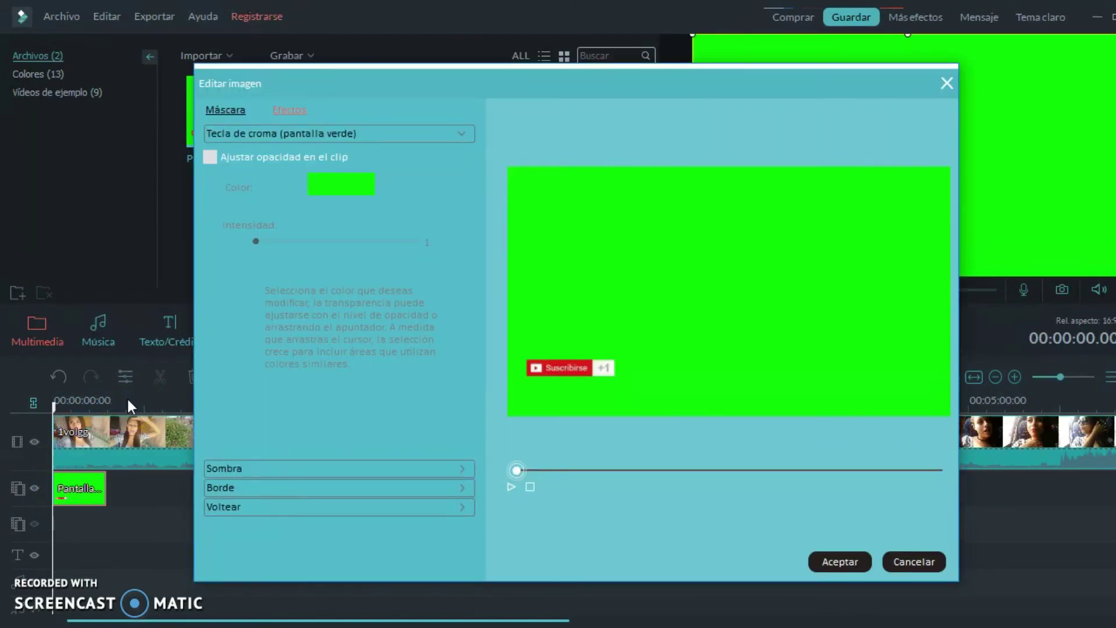
click(209, 157)
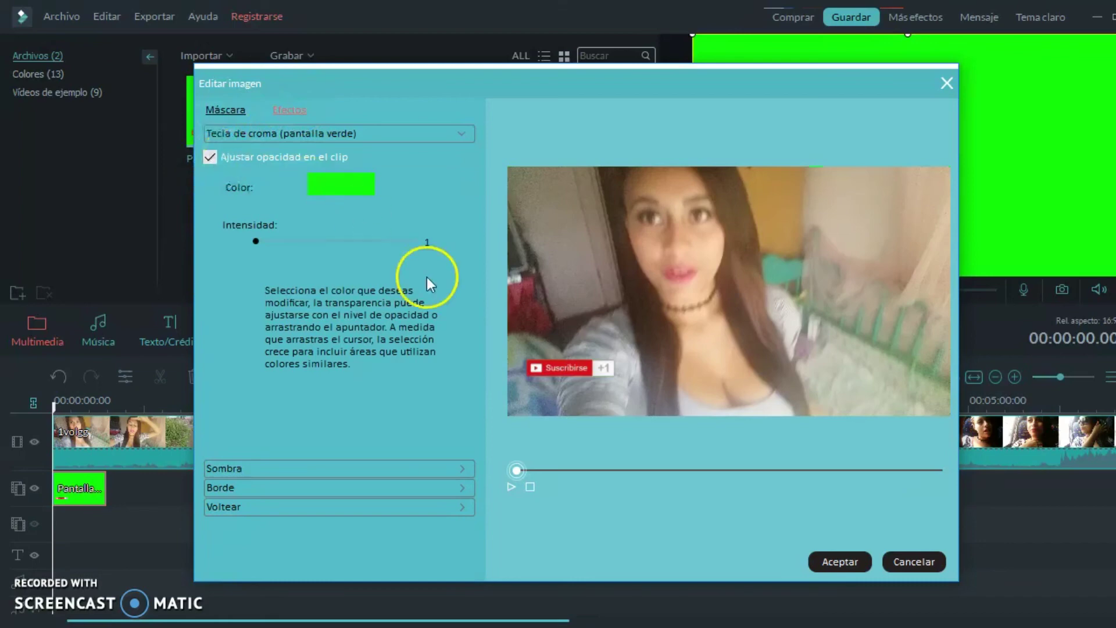
click(586, 323)
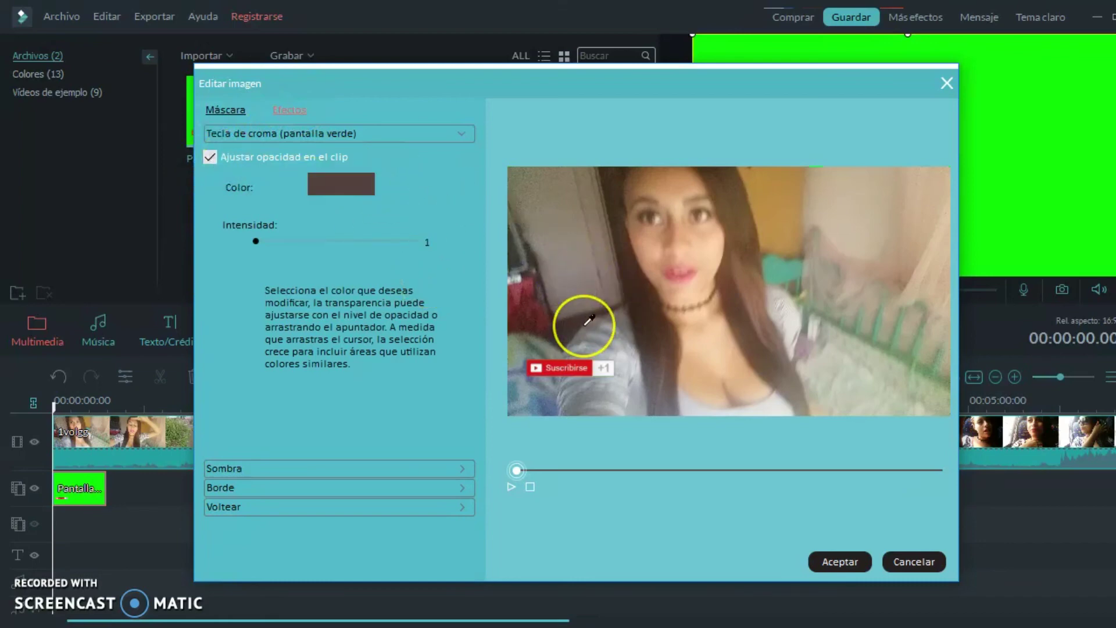
click(585, 324)
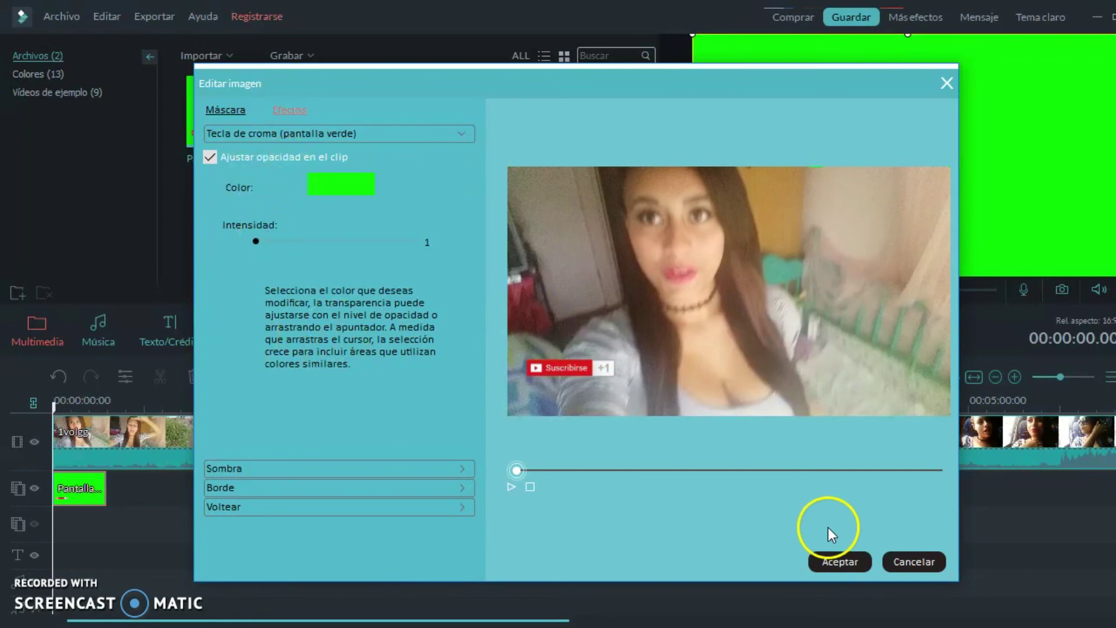
click(832, 556)
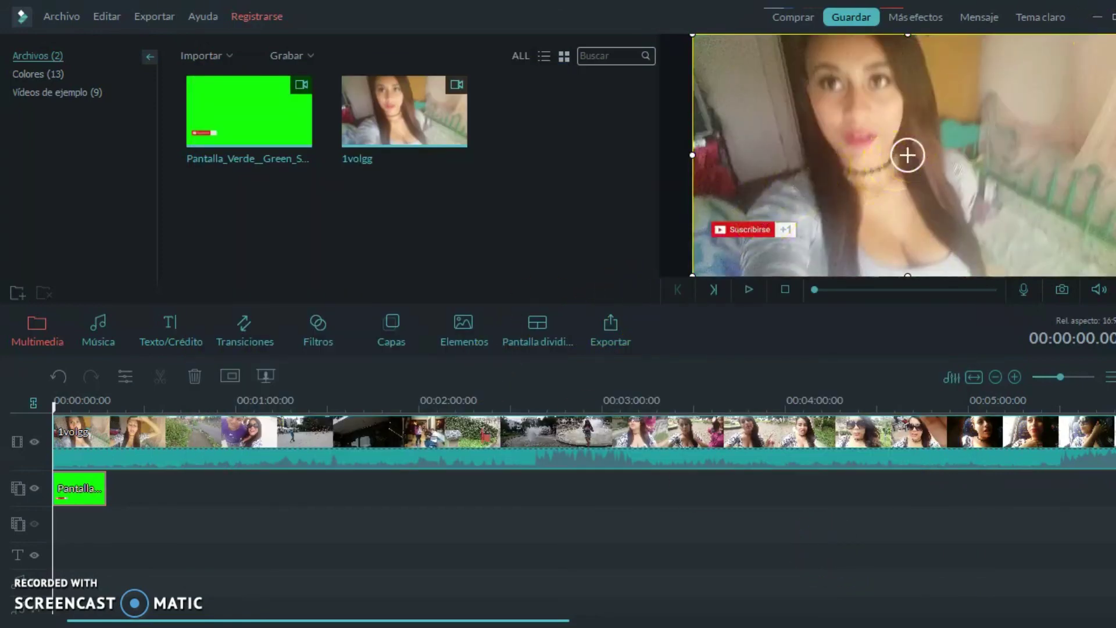
Step: Adjust the keyed overlay in the preview so its Suscribirse button sits in the lower right of the picture
drag(1107, 36, 1041, 104)
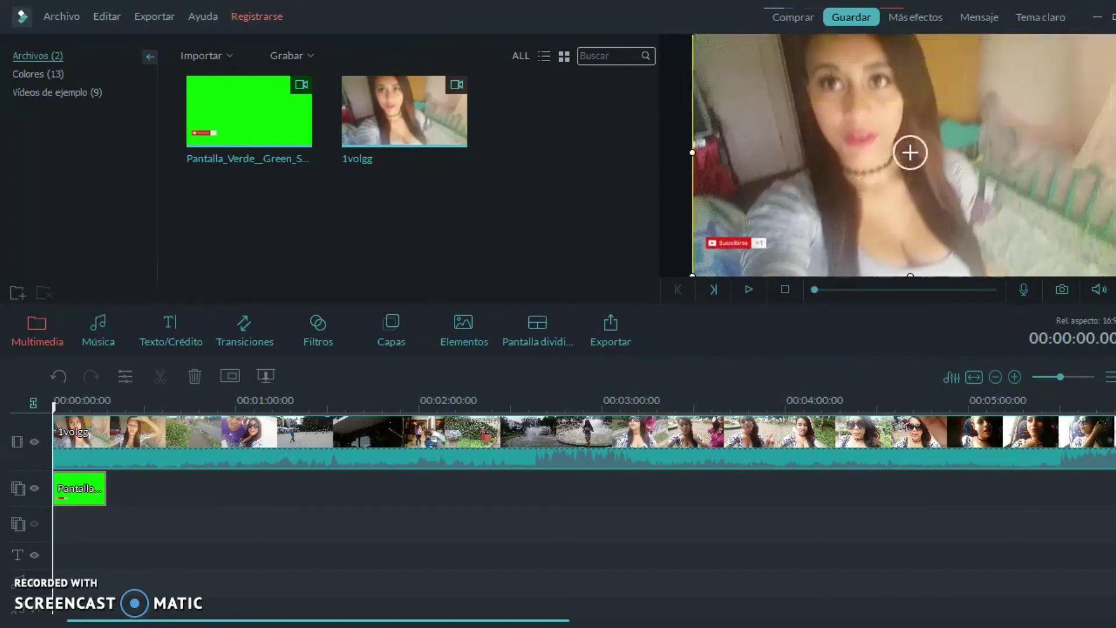
click(862, 125)
drag(847, 122, 1076, 102)
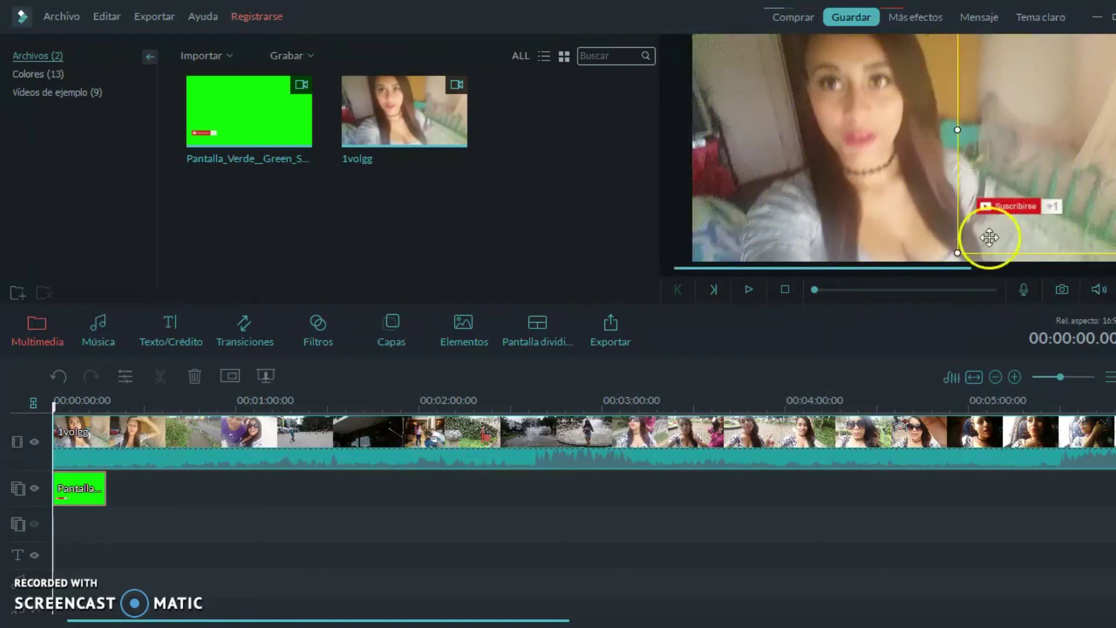
drag(963, 251, 957, 256)
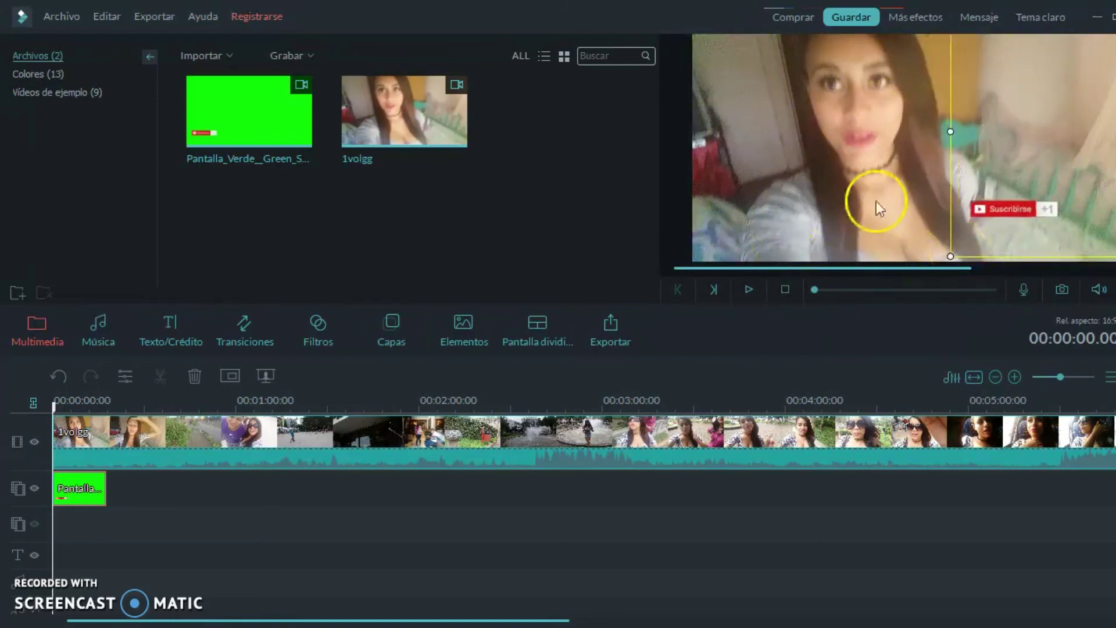
drag(1071, 140, 1083, 147)
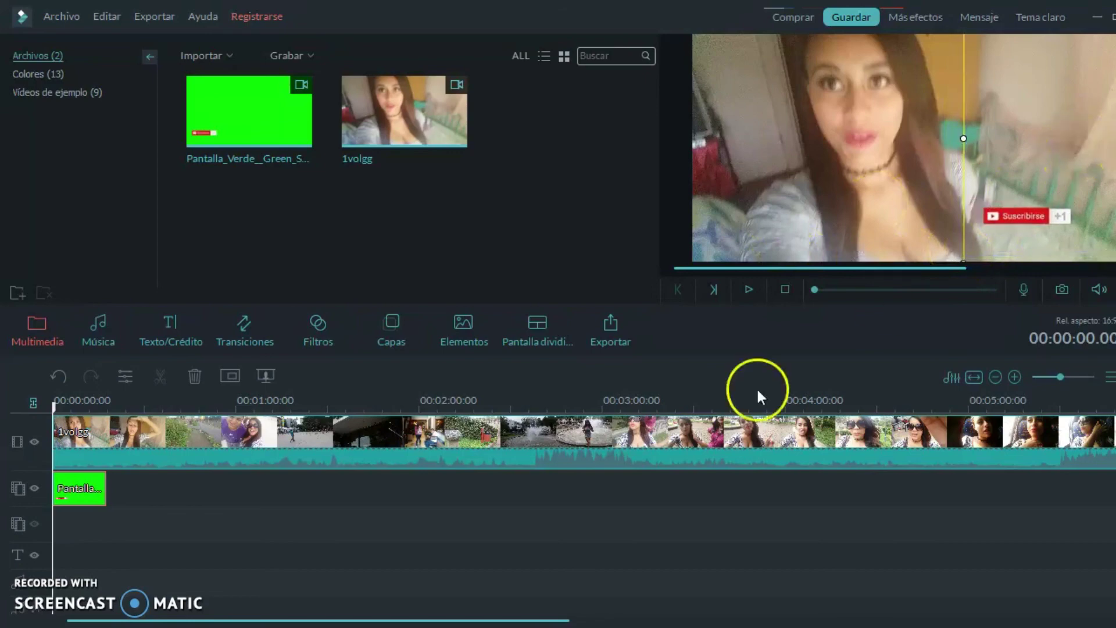
Step: Play the start of the video to check the Suscribirse overlay's animation, and pause it
click(751, 292)
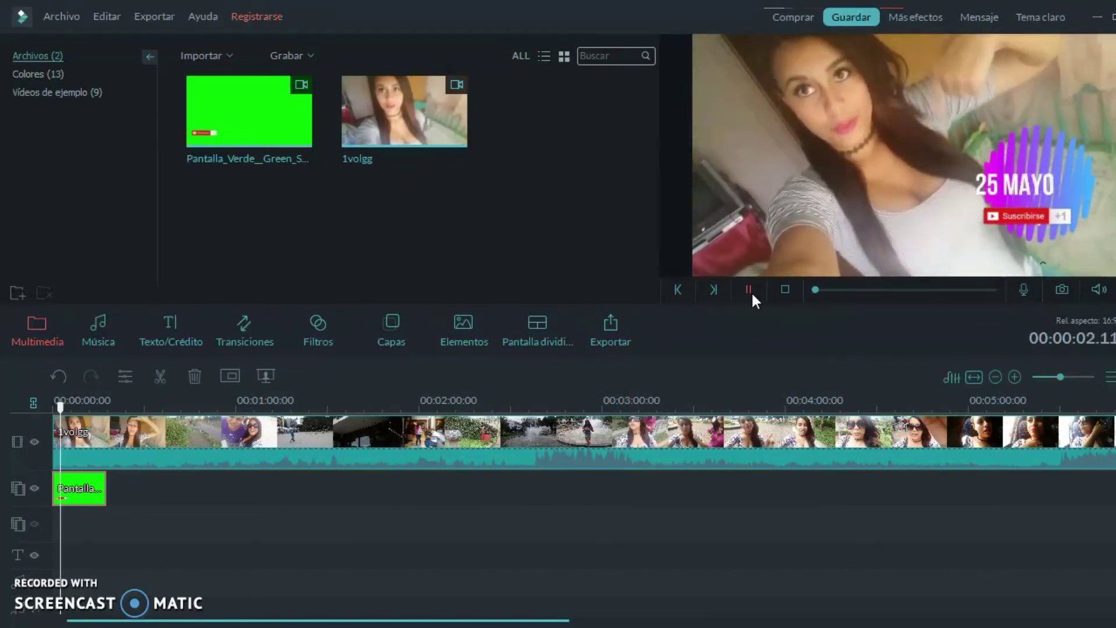
click(749, 290)
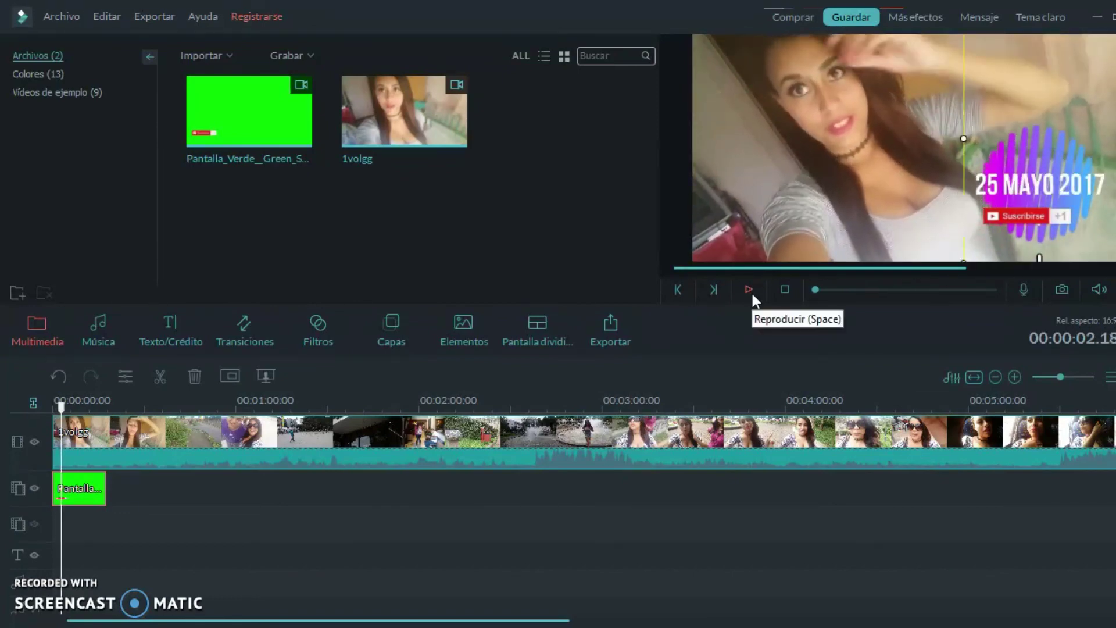
click(750, 291)
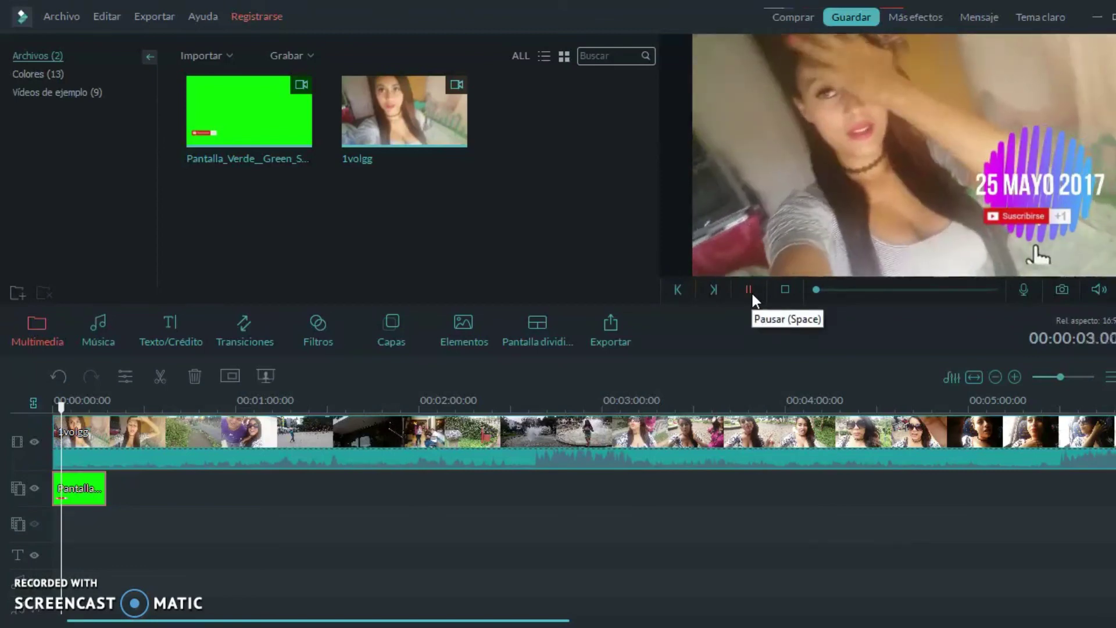
click(750, 291)
Step: Clear the timeline by deleting the green-screen overlay clip and the 1volgg video clip
click(82, 492)
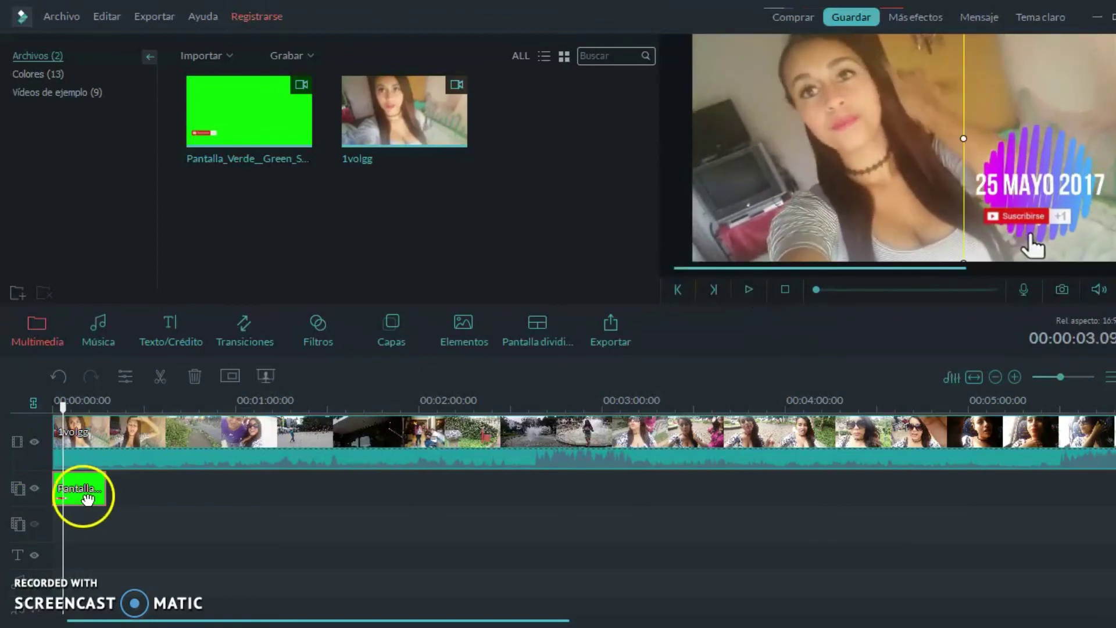
right_click(88, 499)
click(120, 486)
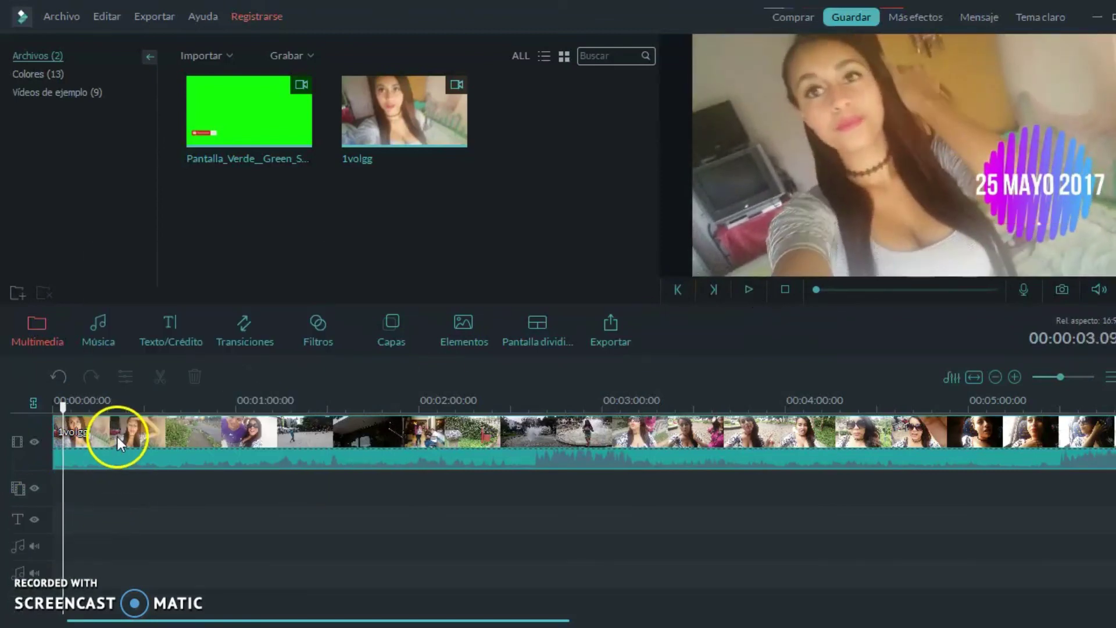
right_click(117, 437)
click(157, 418)
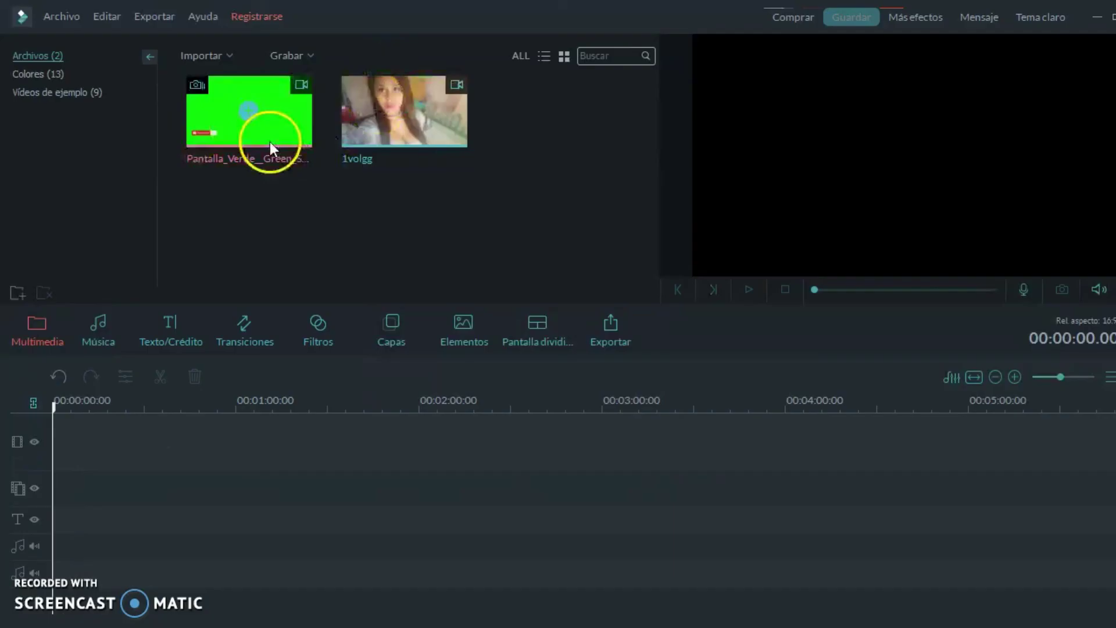
Step: Delete the Pantalla_Verde green-screen file and the 1volgg file from the media library
right_click(269, 142)
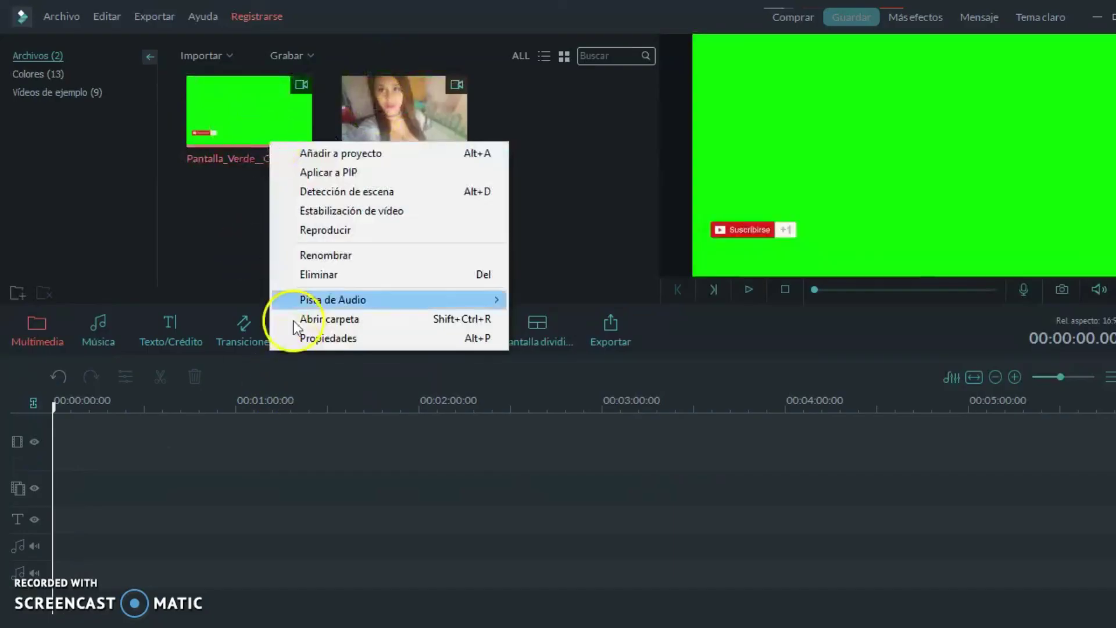
click(296, 274)
right_click(267, 124)
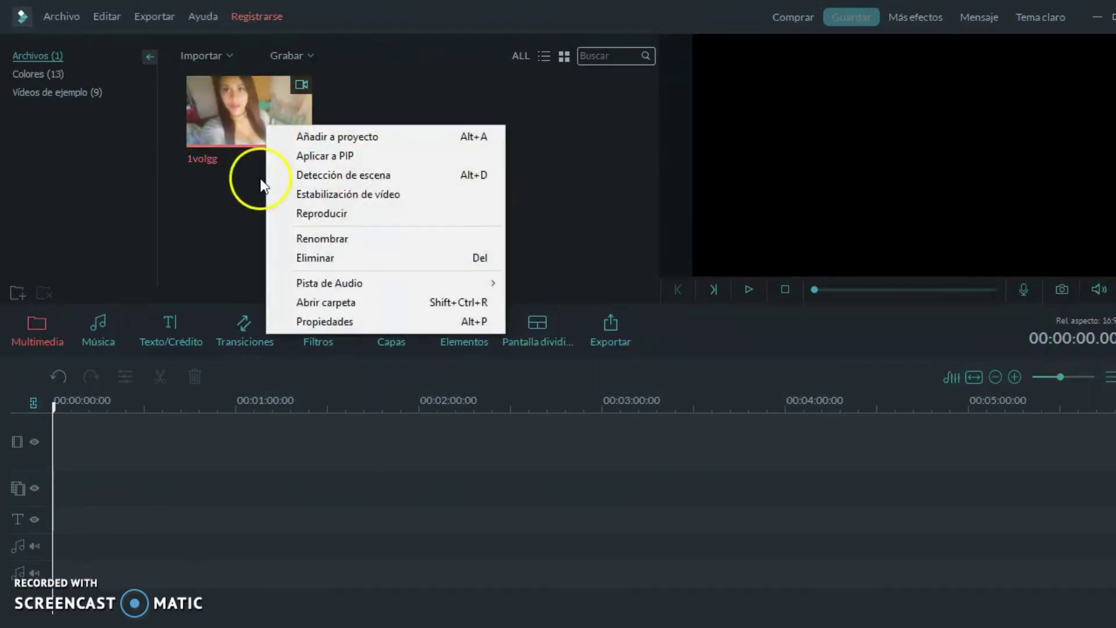
click(293, 261)
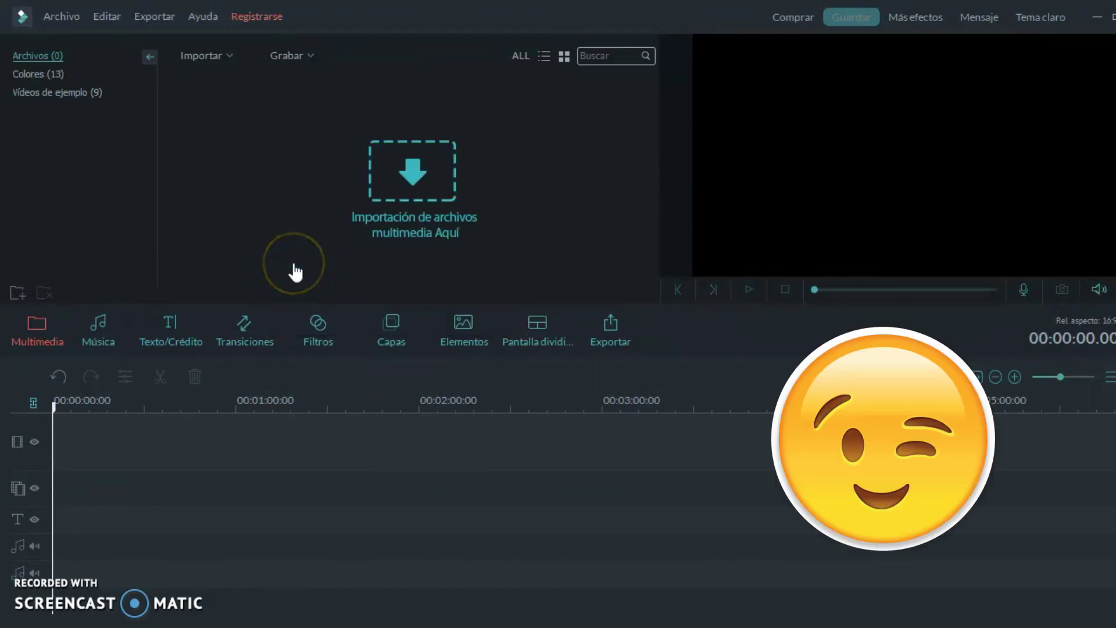